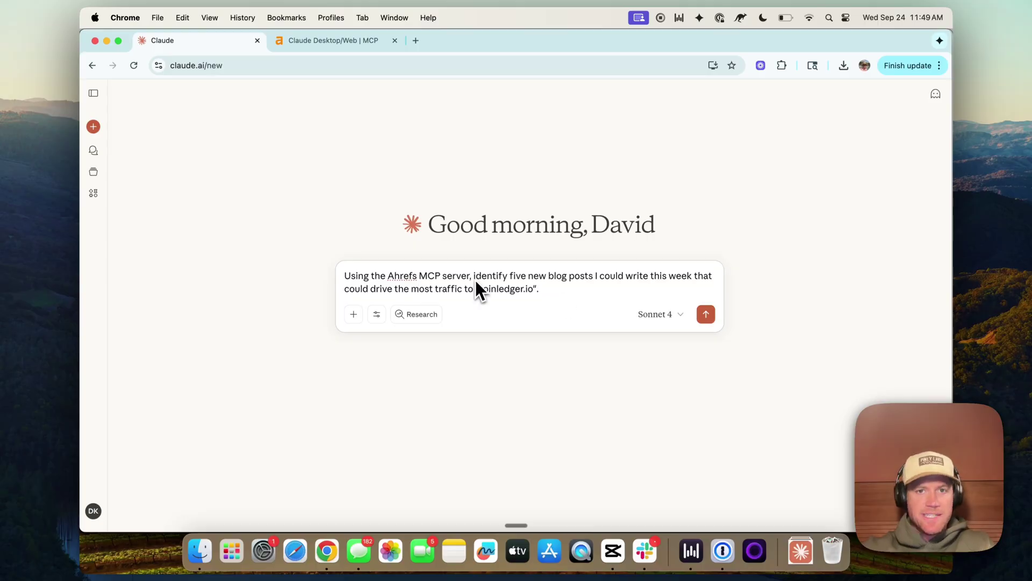
Send the prompt asking Claude for blog post ideas
{"action": "key", "text": "Return"}
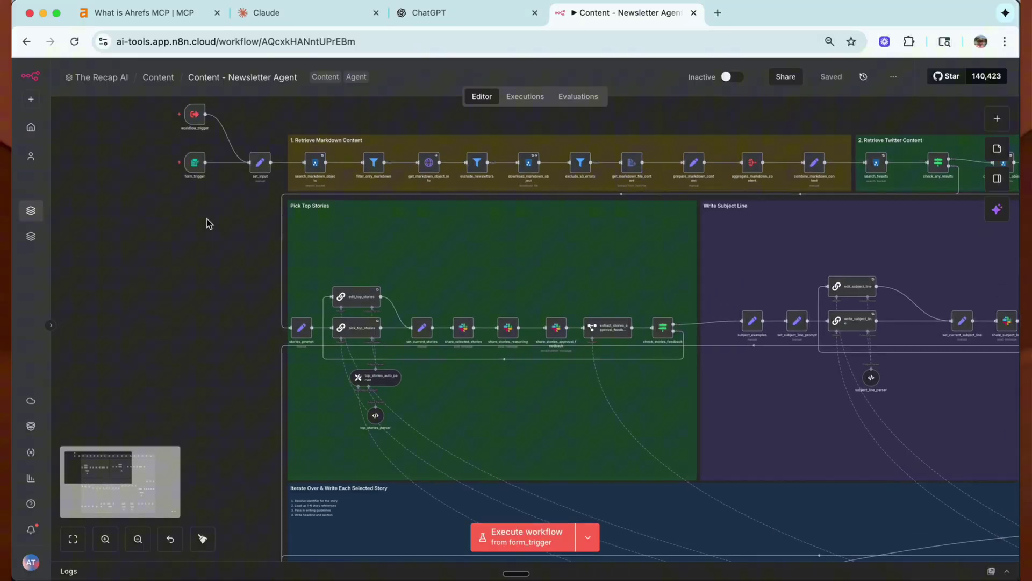
{"action": "scroll", "coordinate": [207, 224], "scroll_direction": "down", "scroll_amount": 10}
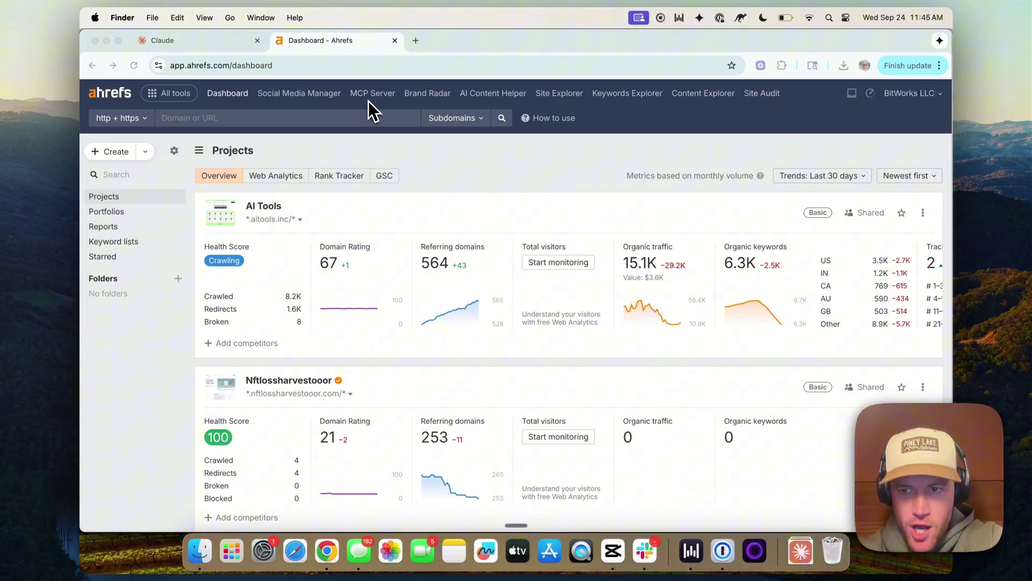
{"action": "left_click", "coordinate": [382, 144]}
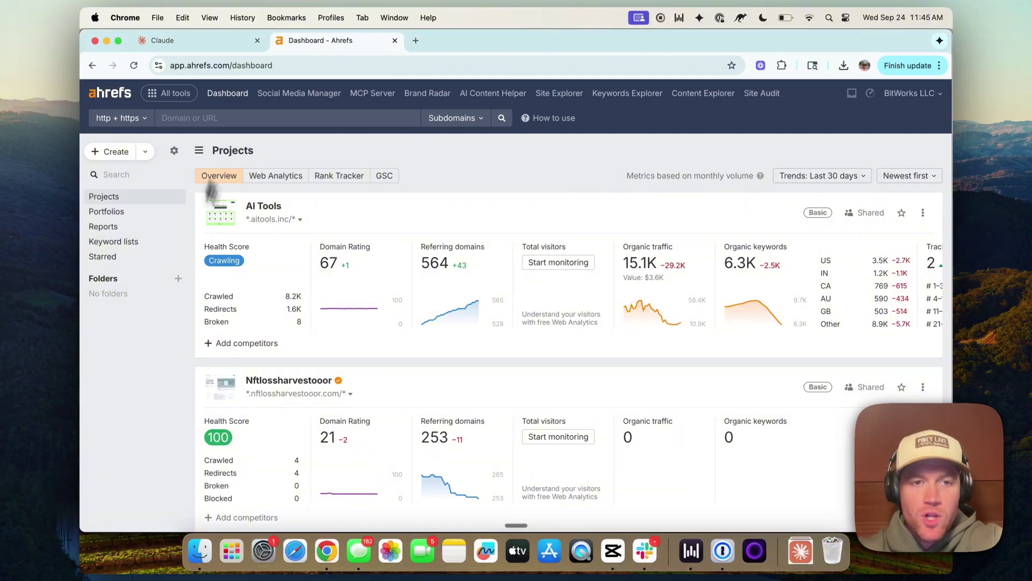
Open Ahrefs' MCP Server docs at the Claude Web / Desktop guide, then return to Claude
{"action": "left_click", "coordinate": [371, 95]}
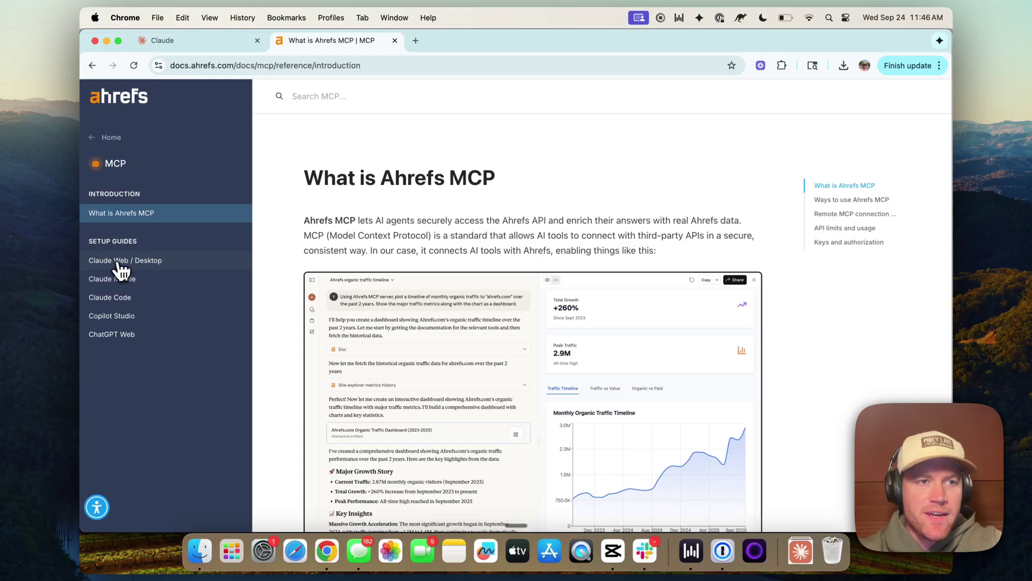
{"action": "left_click", "coordinate": [142, 263]}
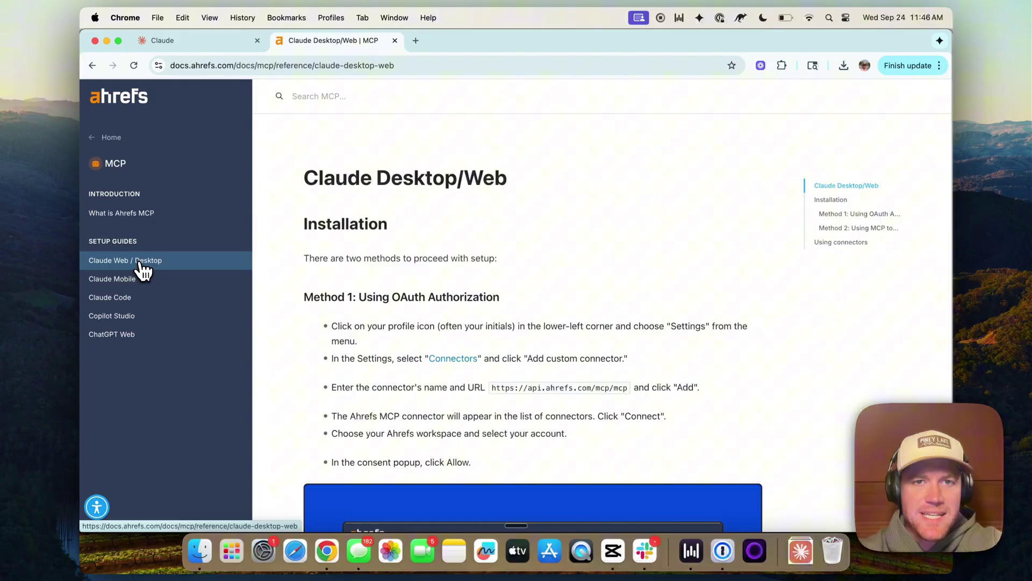
{"action": "scroll", "coordinate": [422, 291], "scroll_direction": "down", "scroll_amount": 5}
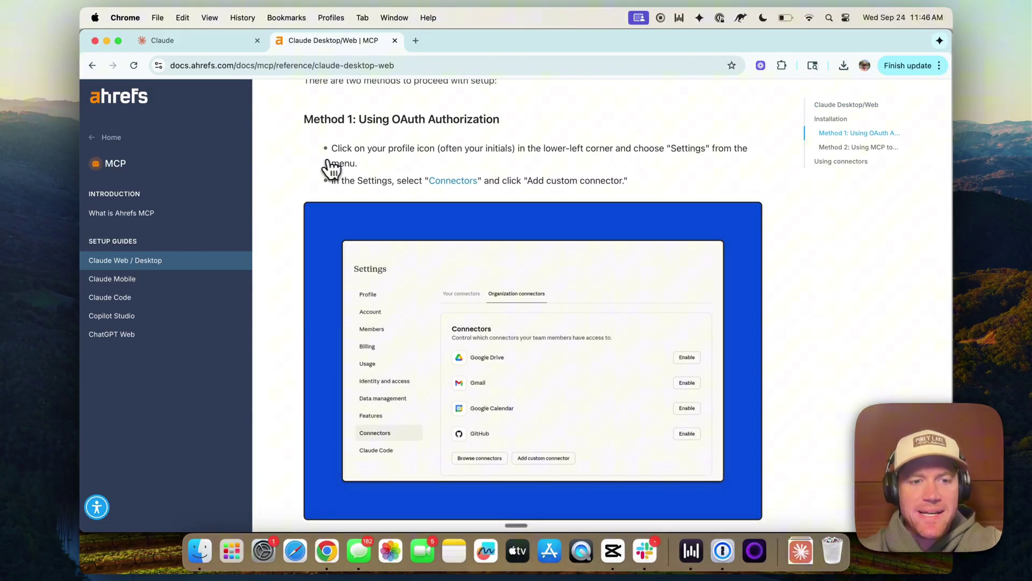
{"action": "key", "text": "ctrl+shift+Tab"}
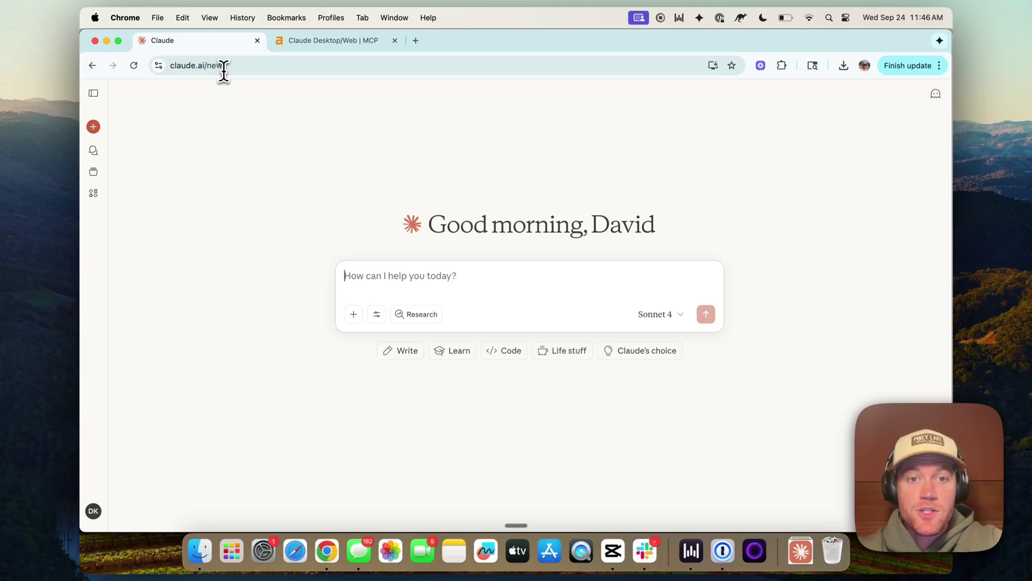
In Claude's Connectors settings, start a custom connector named 'Ahrefs'
{"action": "left_click", "coordinate": [93, 510]}
{"action": "left_click", "coordinate": [134, 384]}
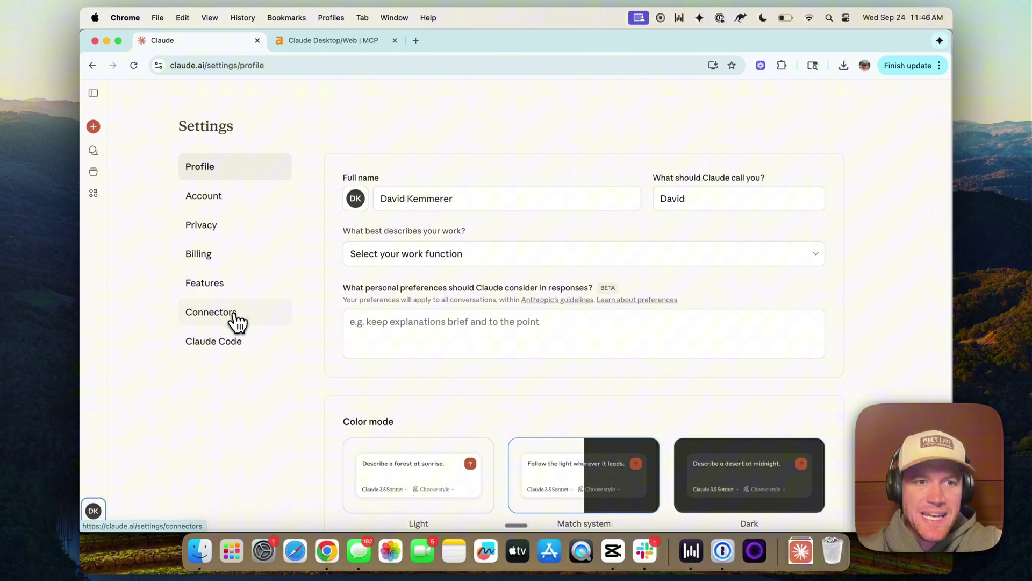
{"action": "left_click", "coordinate": [210, 317]}
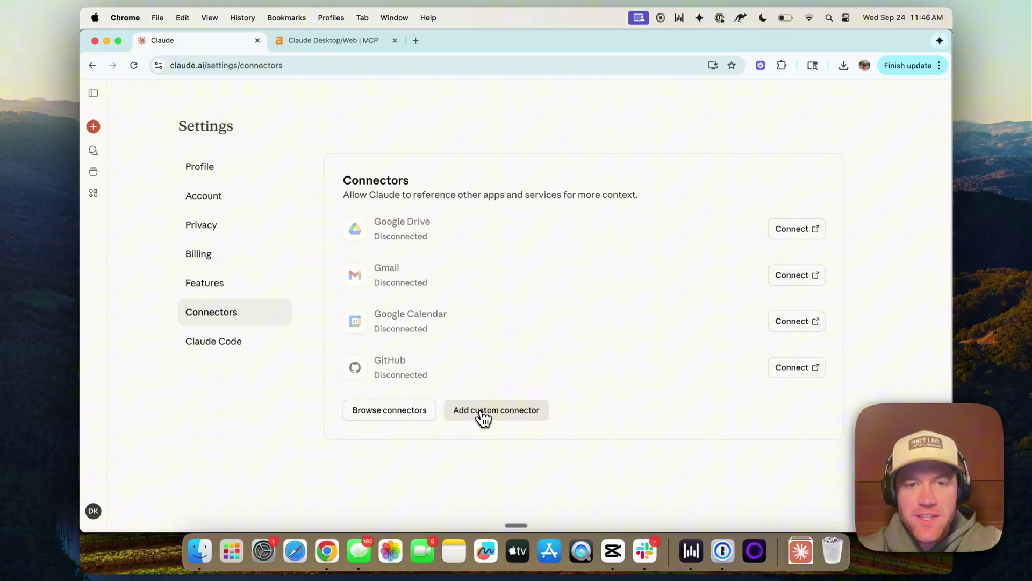
{"action": "left_click", "coordinate": [483, 418]}
{"action": "left_click", "coordinate": [432, 288]}
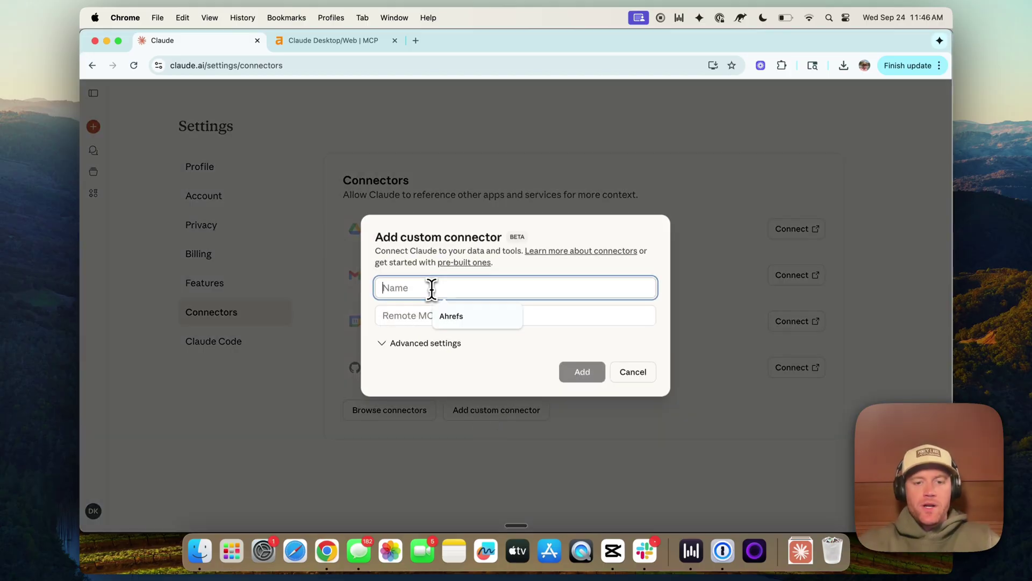
{"action": "type", "text": "Ahrefs"}
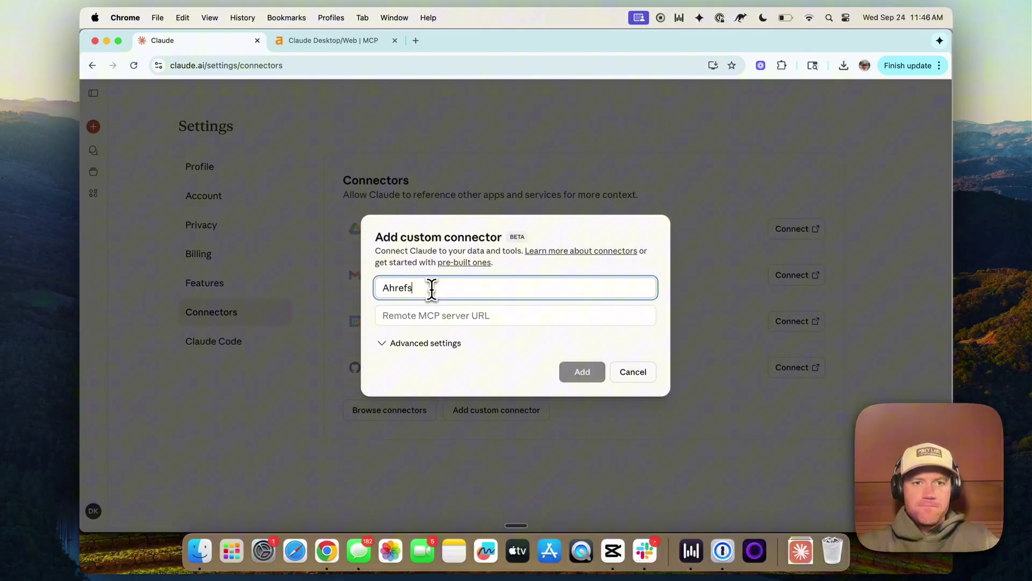
{"action": "left_click", "coordinate": [416, 321]}
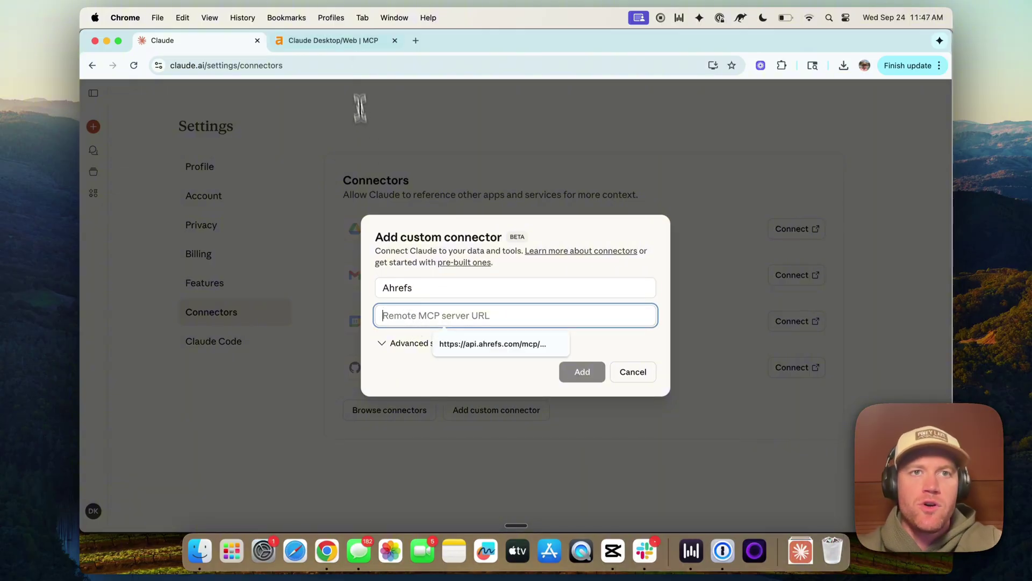
Copy the Ahrefs MCP server URL from the guide into the connector and add it
{"action": "left_click", "coordinate": [344, 46]}
{"action": "scroll", "coordinate": [439, 248], "scroll_direction": "down", "scroll_amount": 5}
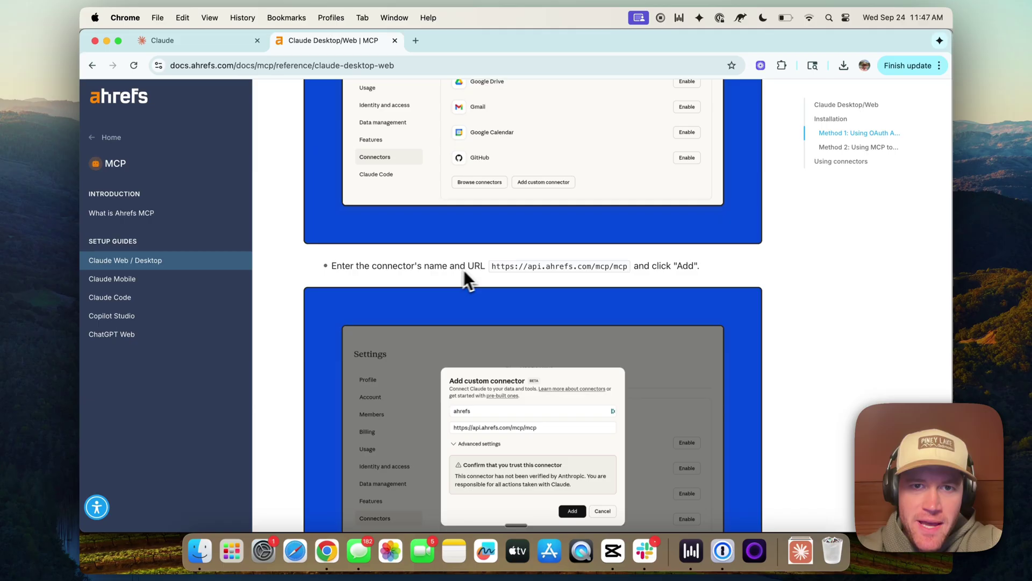
{"action": "left_click_drag", "start_coordinate": [492, 267], "coordinate": [628, 267]}
{"action": "key", "text": "super+c"}
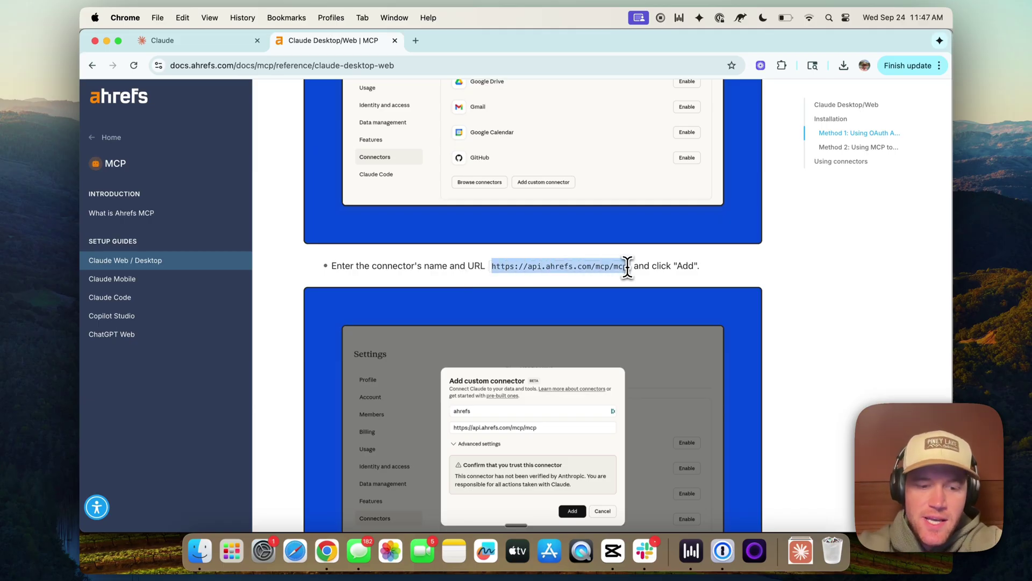
{"action": "left_click", "coordinate": [215, 42]}
{"action": "left_click", "coordinate": [498, 320]}
{"action": "key", "text": "super+v"}
{"action": "left_click", "coordinate": [582, 414]}
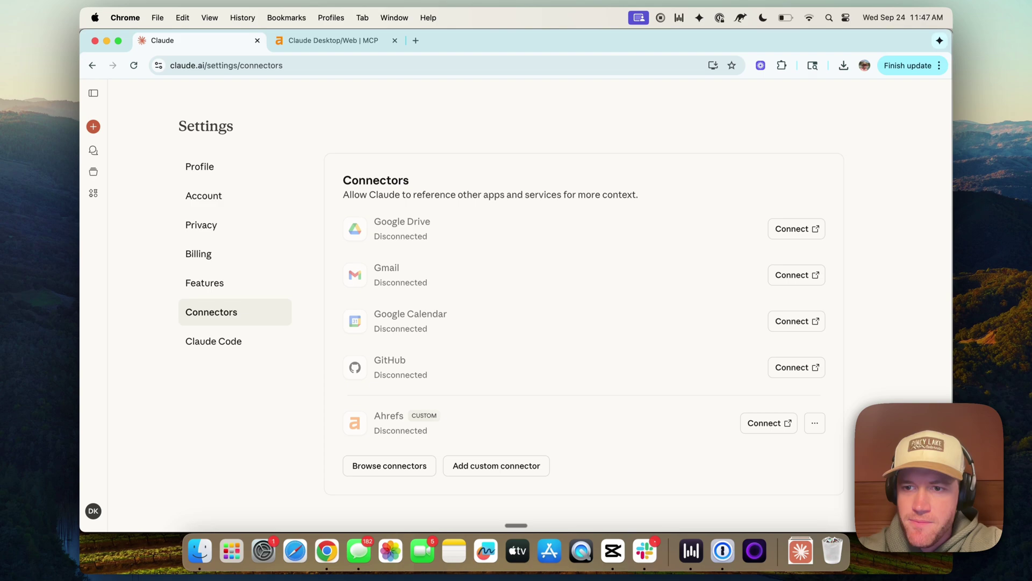
Connect the Ahrefs connector, choosing the workspace and allowing Claude access
{"action": "left_click", "coordinate": [776, 424]}
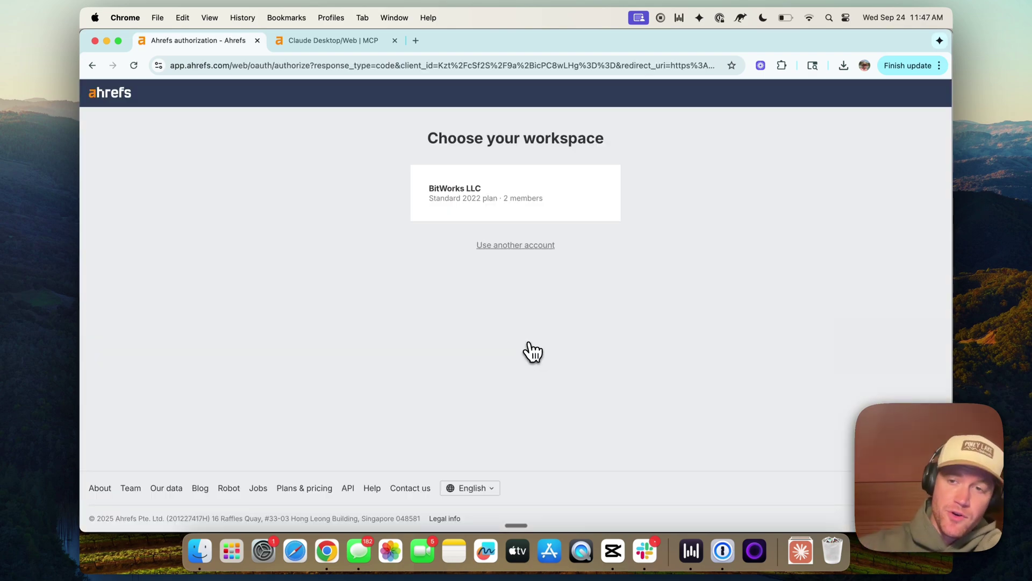
{"action": "left_click", "coordinate": [491, 208]}
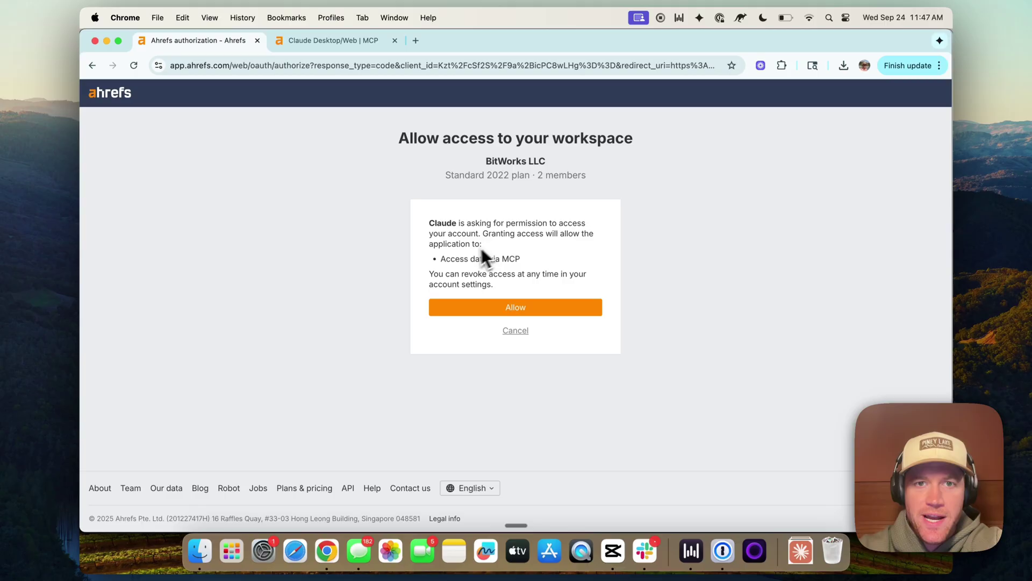
{"action": "left_click", "coordinate": [502, 317]}
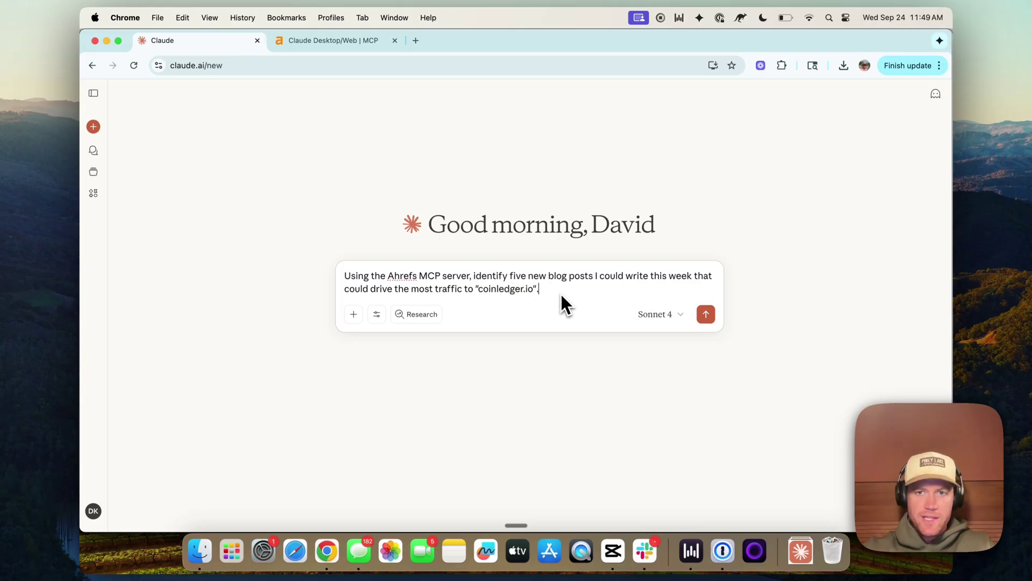
Send the coinledger.io blog-post prompt and always allow Claude's Ahrefs tool use
{"action": "left_click", "coordinate": [706, 315]}
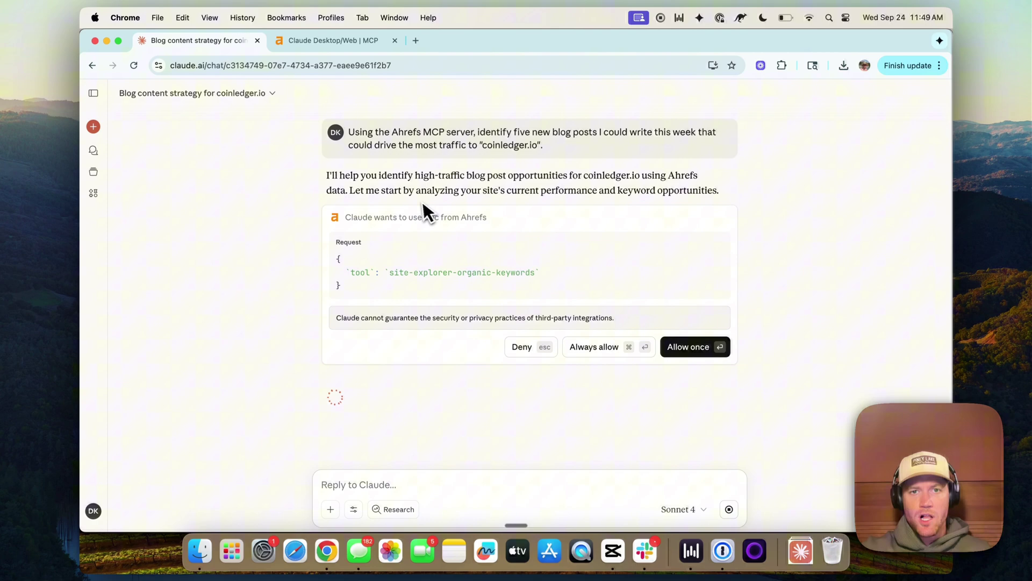
{"action": "left_click", "coordinate": [591, 349]}
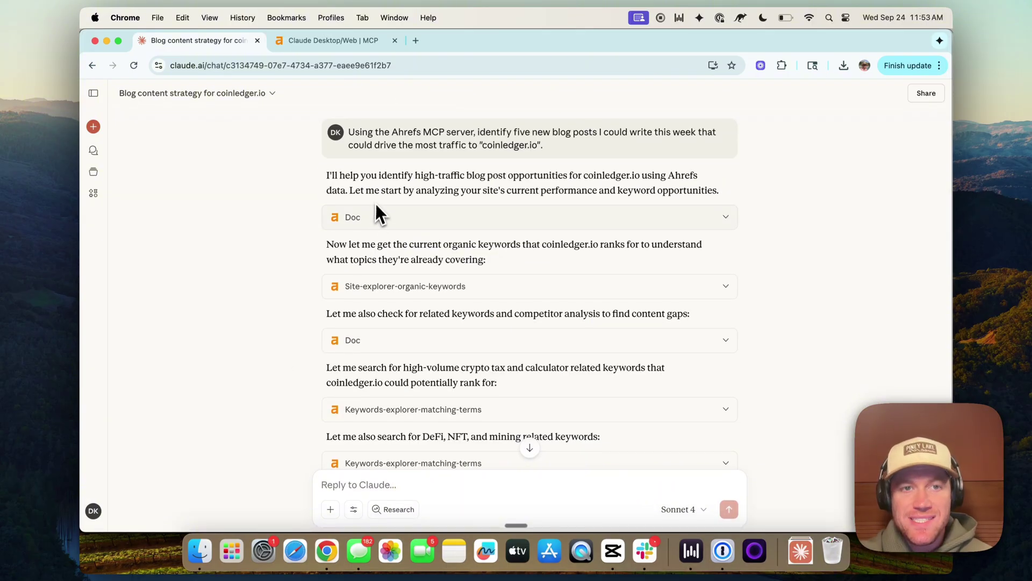
Scroll past the Ahrefs tool calls, peeking at one keyword search, to the five blog-post opportunities
{"action": "scroll", "coordinate": [339, 198], "scroll_direction": "down", "scroll_amount": 2}
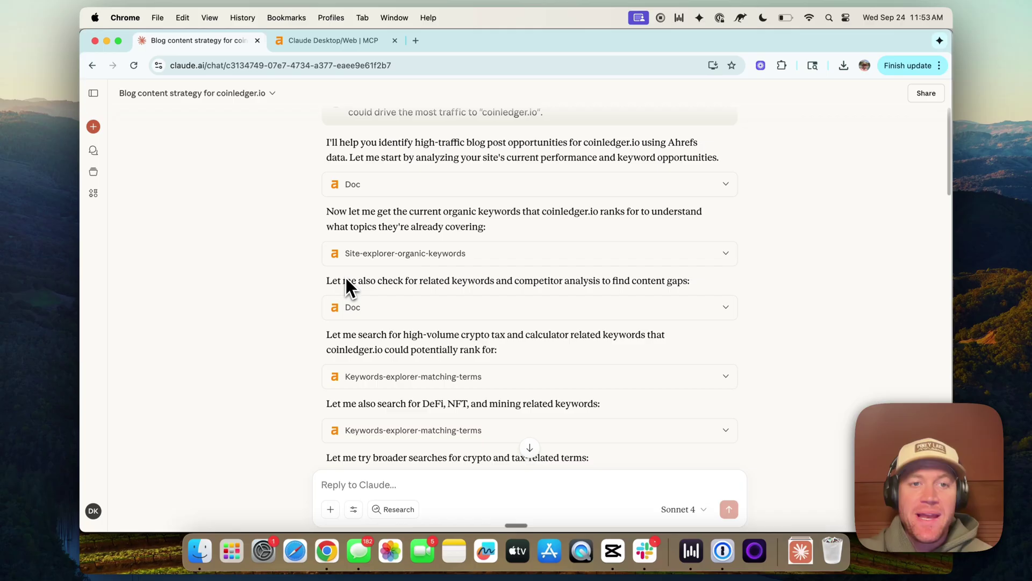
{"action": "scroll", "coordinate": [346, 285], "scroll_direction": "down", "scroll_amount": 1}
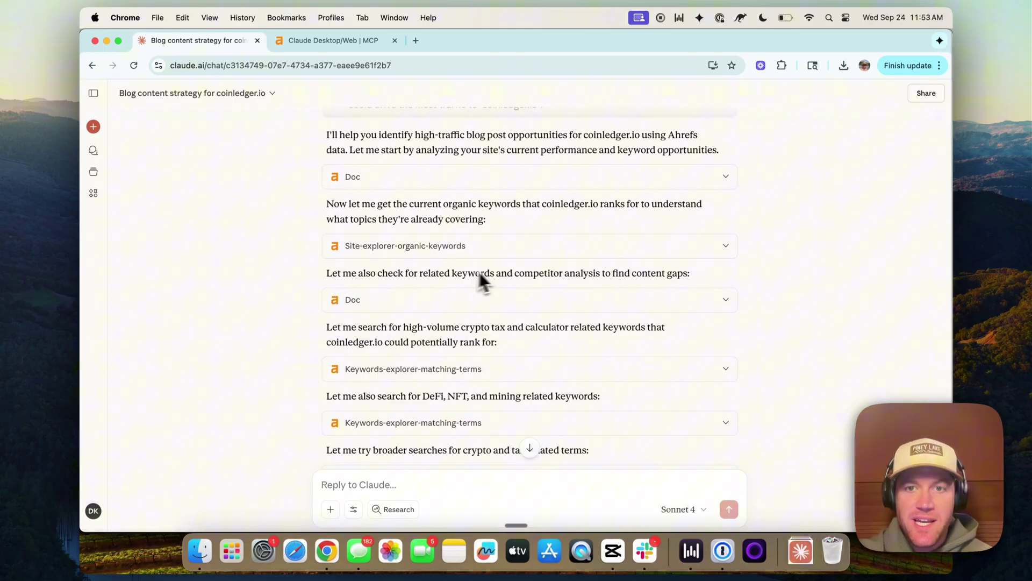
{"action": "scroll", "coordinate": [495, 276], "scroll_direction": "down", "scroll_amount": 1}
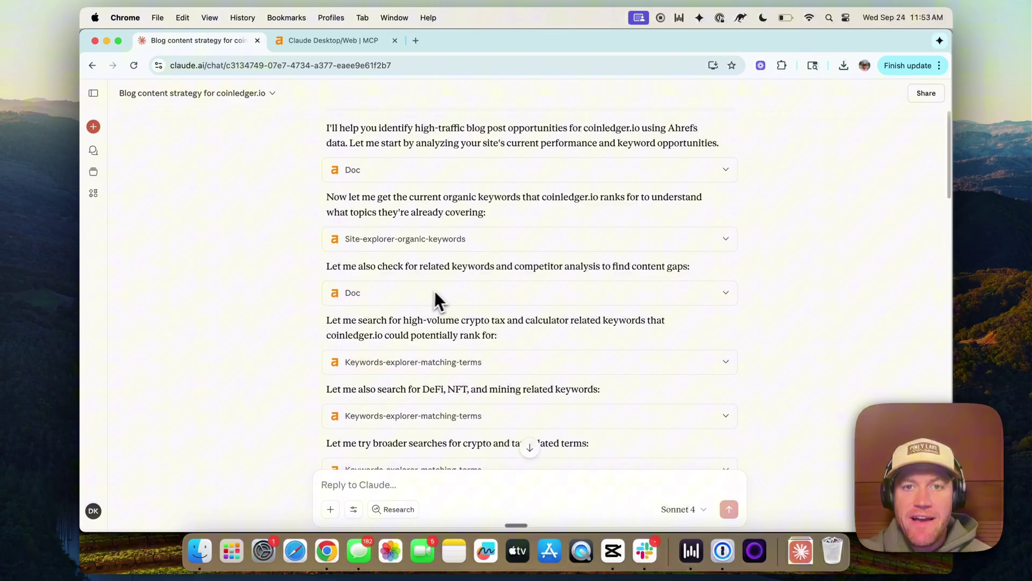
{"action": "scroll", "coordinate": [537, 293], "scroll_direction": "down", "scroll_amount": 5}
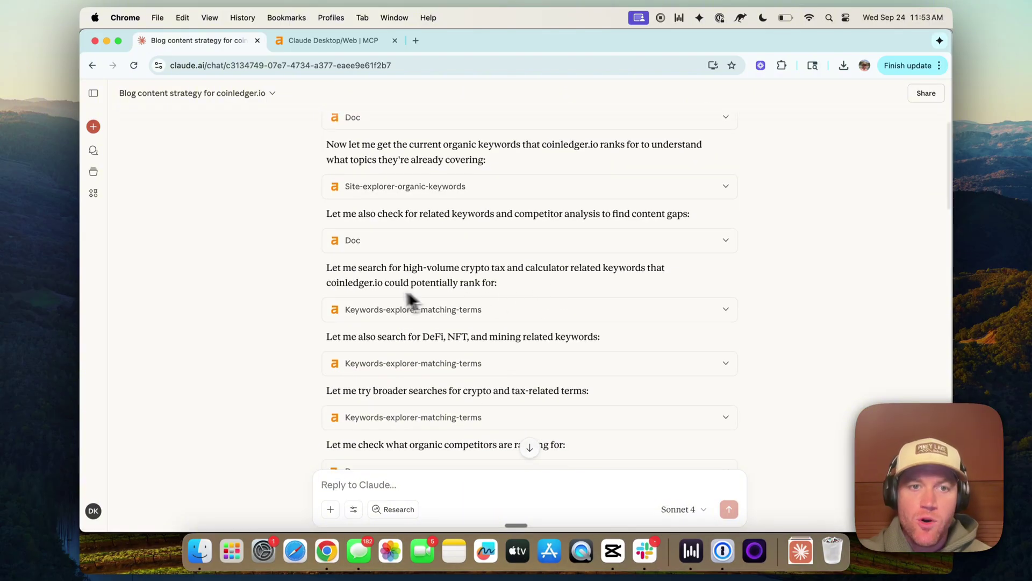
{"action": "scroll", "coordinate": [387, 290], "scroll_direction": "down", "scroll_amount": 5}
{"action": "left_click", "coordinate": [456, 256]}
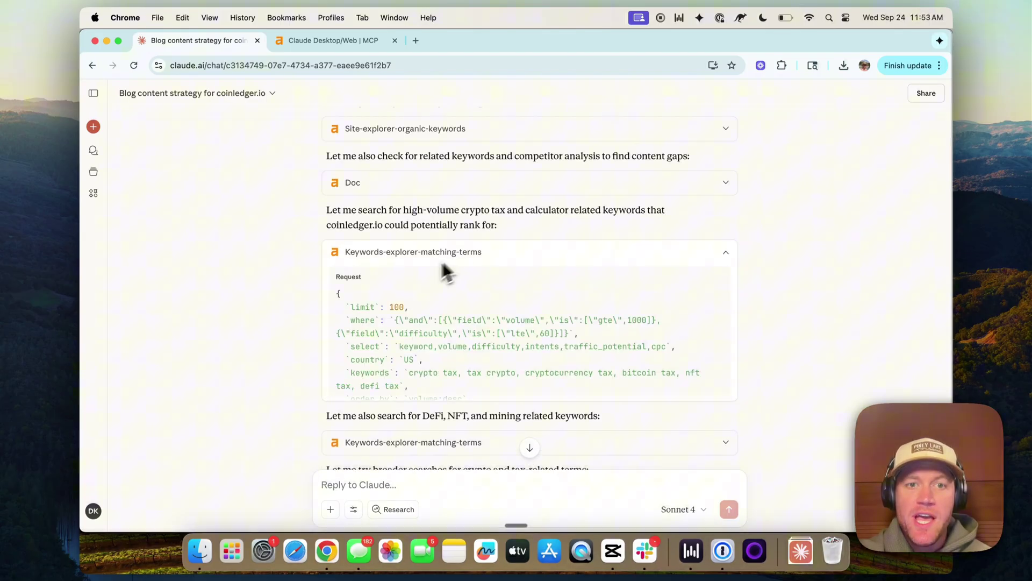
{"action": "left_click", "coordinate": [455, 256]}
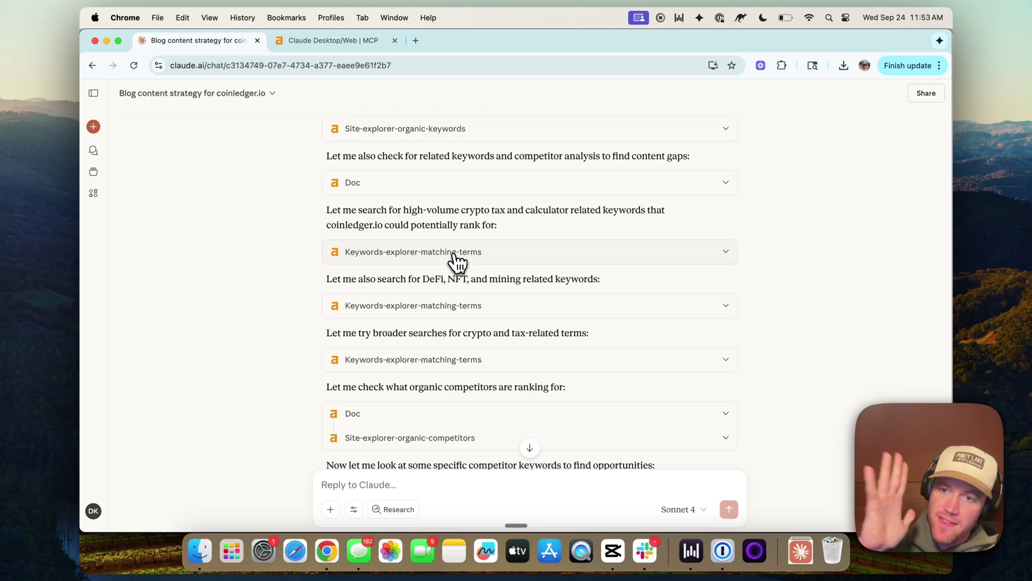
{"action": "scroll", "coordinate": [455, 258], "scroll_direction": "down", "scroll_amount": 2}
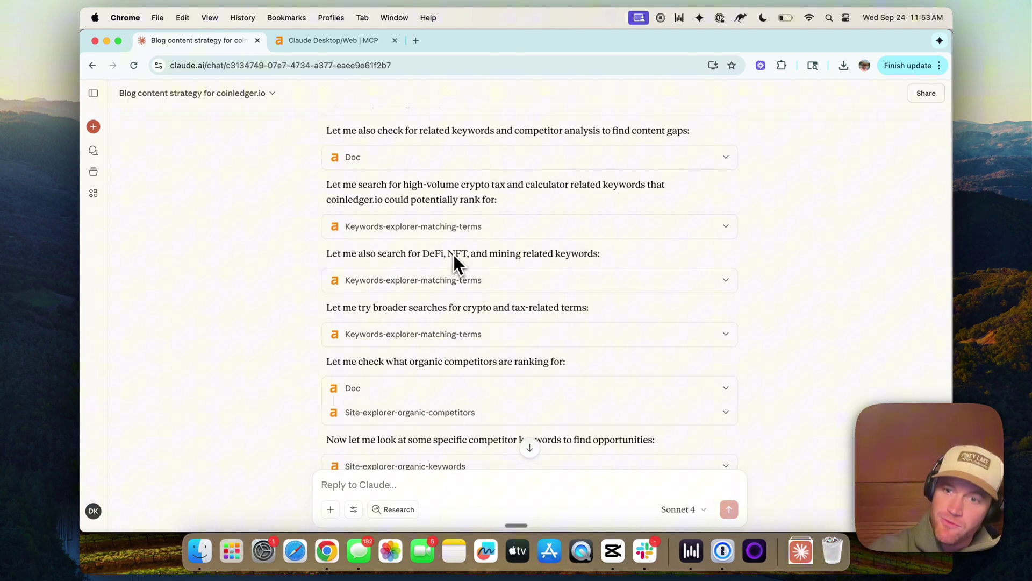
{"action": "scroll", "coordinate": [453, 260], "scroll_direction": "down", "scroll_amount": 1}
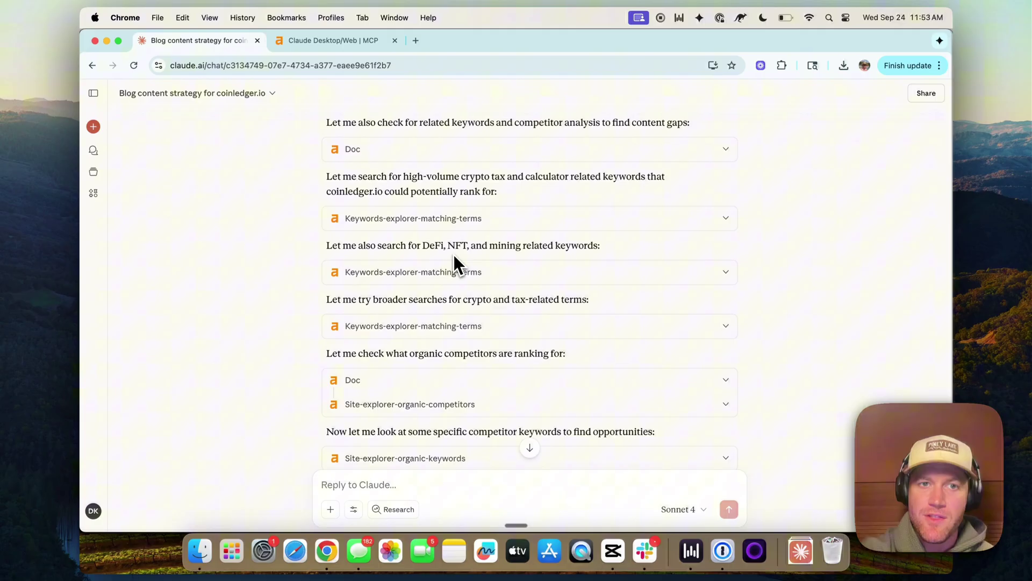
{"action": "scroll", "coordinate": [453, 253], "scroll_direction": "down", "scroll_amount": 10}
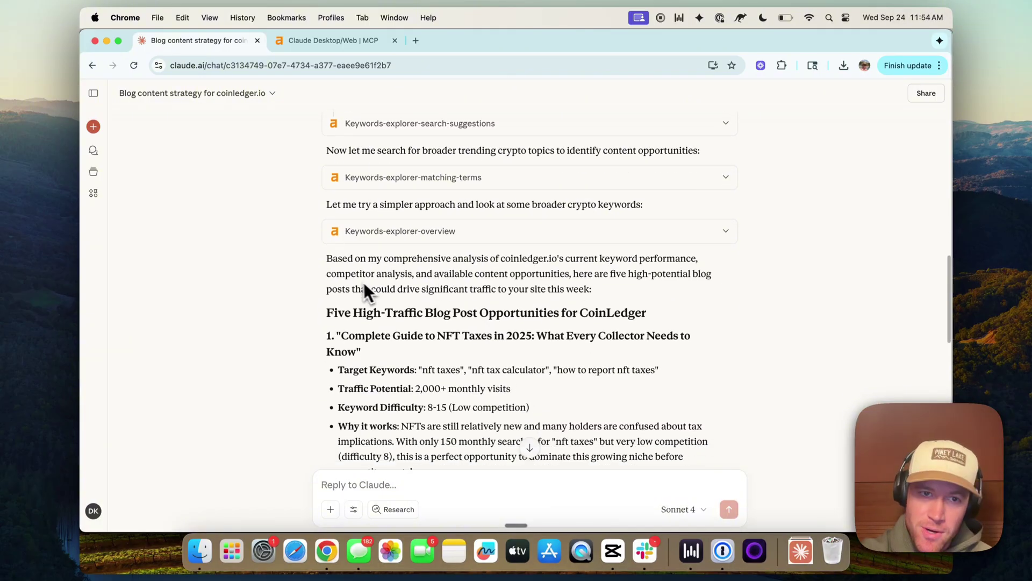
Highlight the answer's opening summary and the first idea on NFT taxes
{"action": "scroll", "coordinate": [360, 290], "scroll_direction": "down", "scroll_amount": 3}
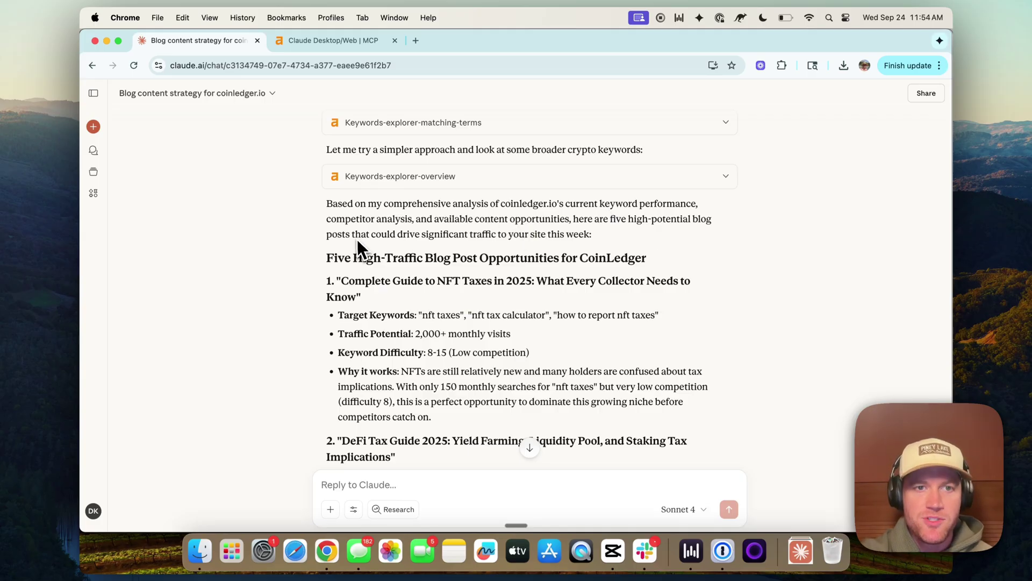
{"action": "scroll", "coordinate": [357, 240], "scroll_direction": "down", "scroll_amount": 2}
{"action": "triple_click", "coordinate": [480, 183]}
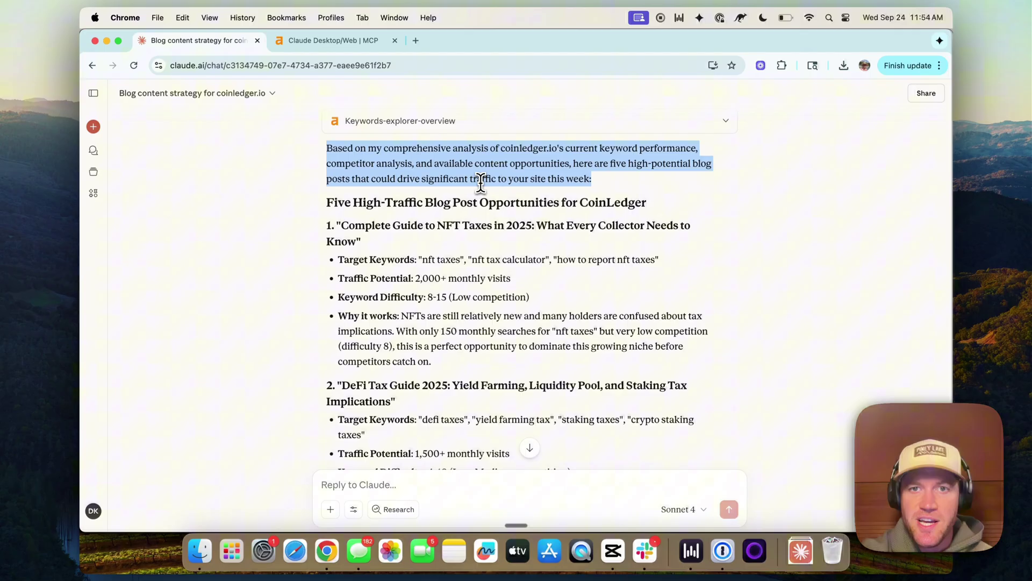
{"action": "triple_click", "coordinate": [336, 225]}
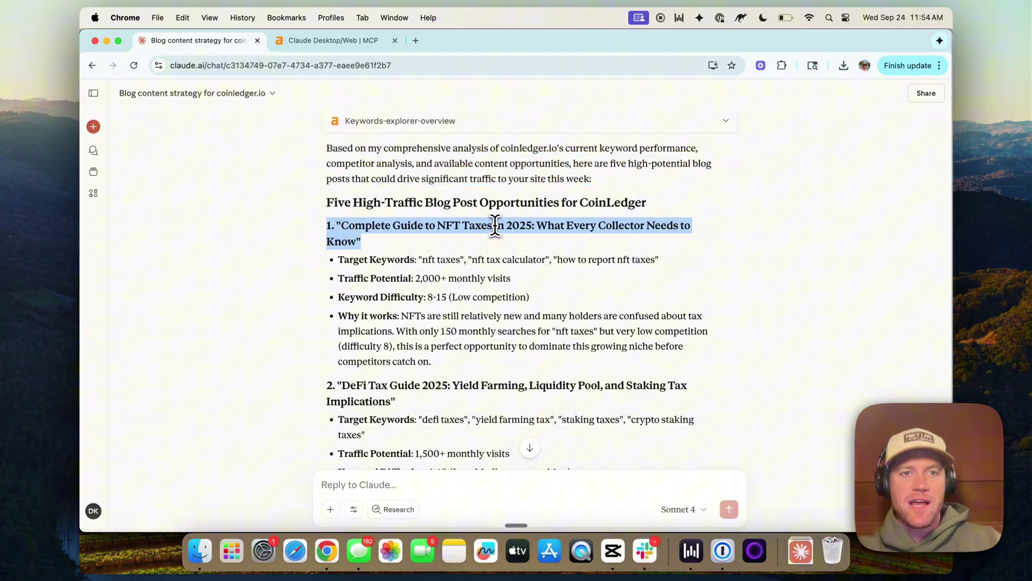
Highlight the DeFi Tax Guide 2025 heading, traffic, difficulty and scarcity note, then scroll back up
{"action": "scroll", "coordinate": [495, 224], "scroll_direction": "down", "scroll_amount": 4}
{"action": "double_click", "coordinate": [378, 275]}
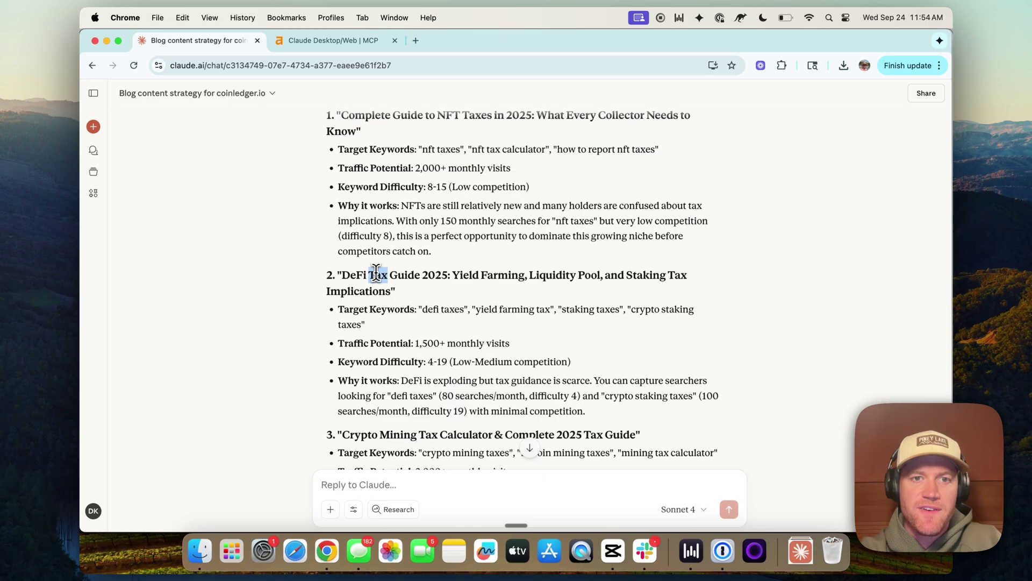
{"action": "triple_click", "coordinate": [377, 273]}
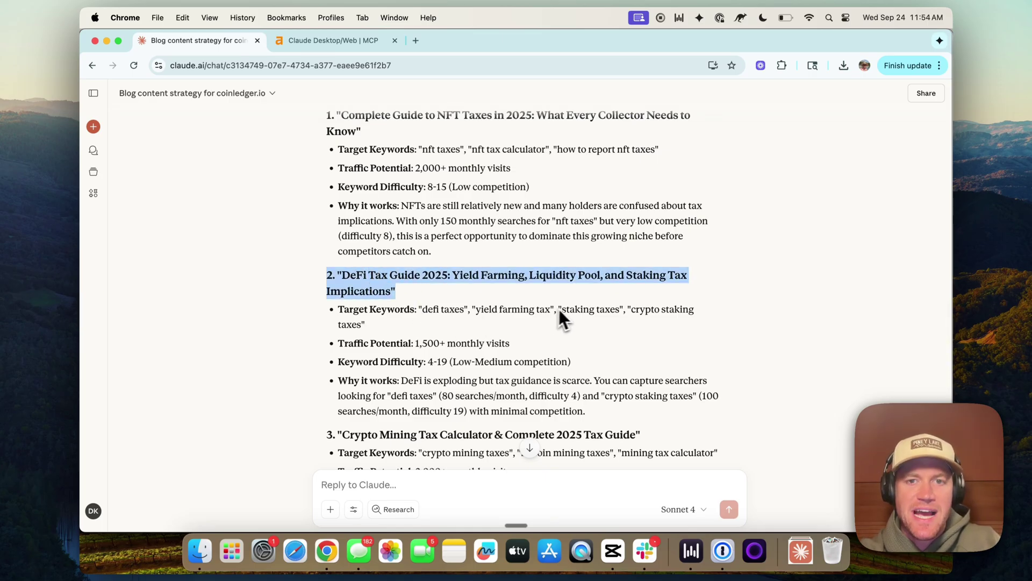
{"action": "triple_click", "coordinate": [371, 343]}
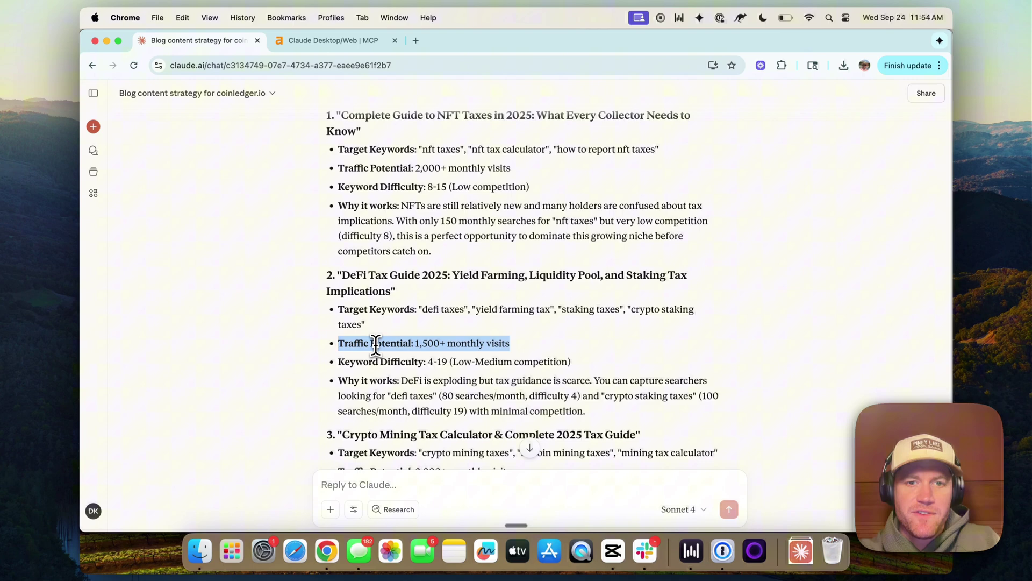
{"action": "scroll", "coordinate": [377, 344], "scroll_direction": "down", "scroll_amount": 2}
{"action": "triple_click", "coordinate": [409, 335]}
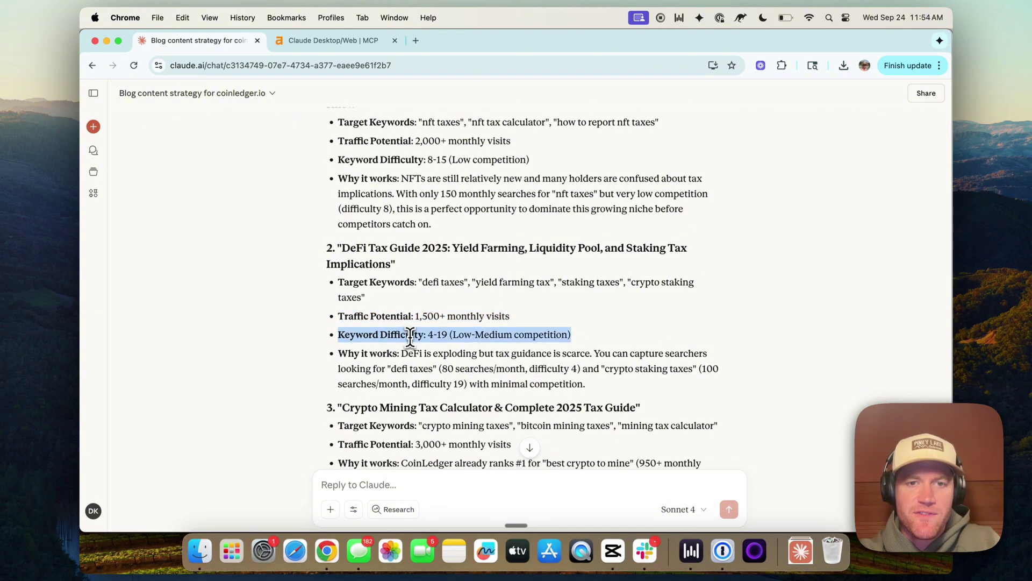
{"action": "scroll", "coordinate": [410, 337], "scroll_direction": "down", "scroll_amount": 2}
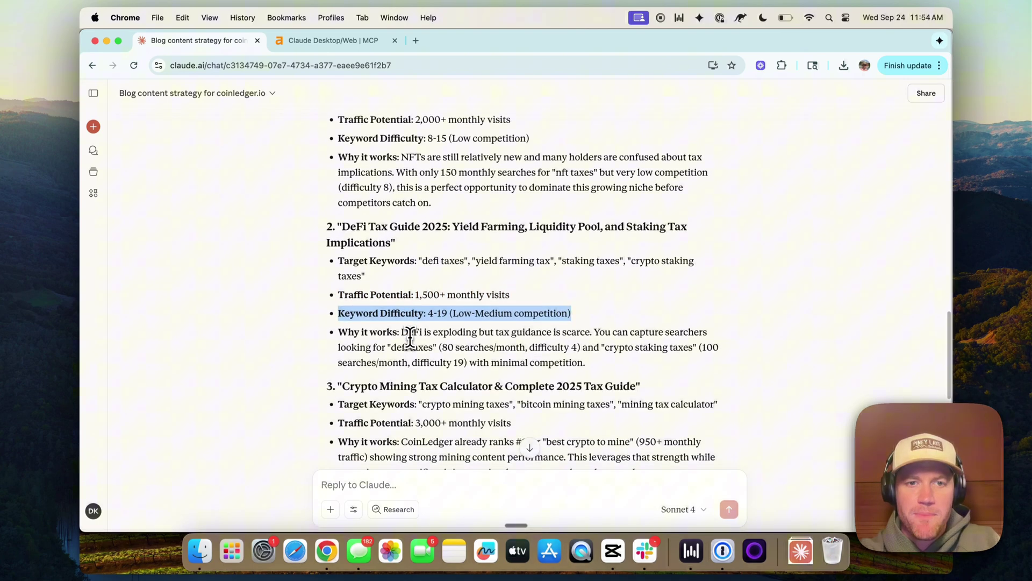
{"action": "left_click_drag", "start_coordinate": [402, 324], "coordinate": [591, 321]}
{"action": "scroll", "coordinate": [591, 321], "scroll_direction": "down", "scroll_amount": 10}
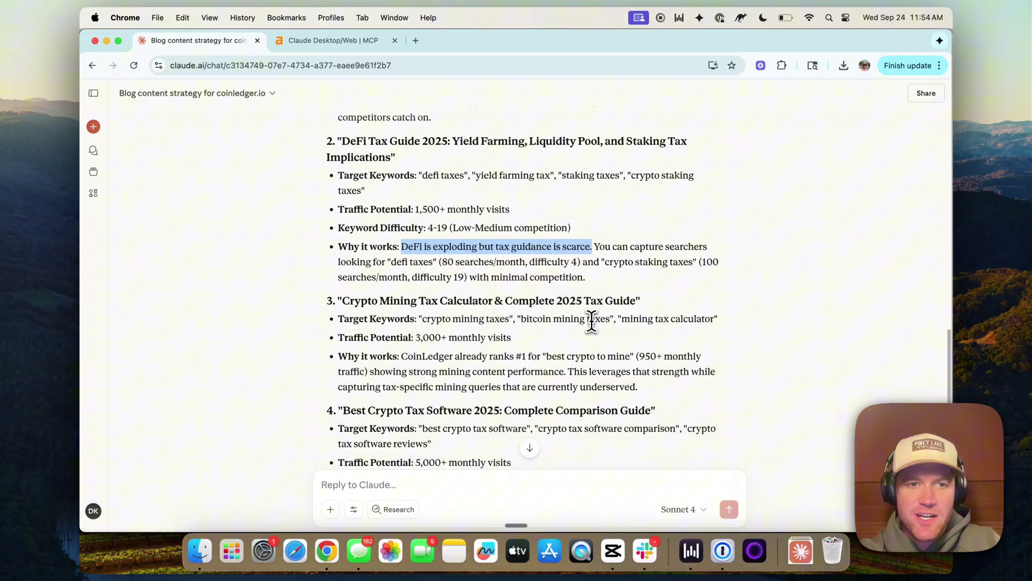
{"action": "scroll", "coordinate": [593, 322], "scroll_direction": "up", "scroll_amount": 20}
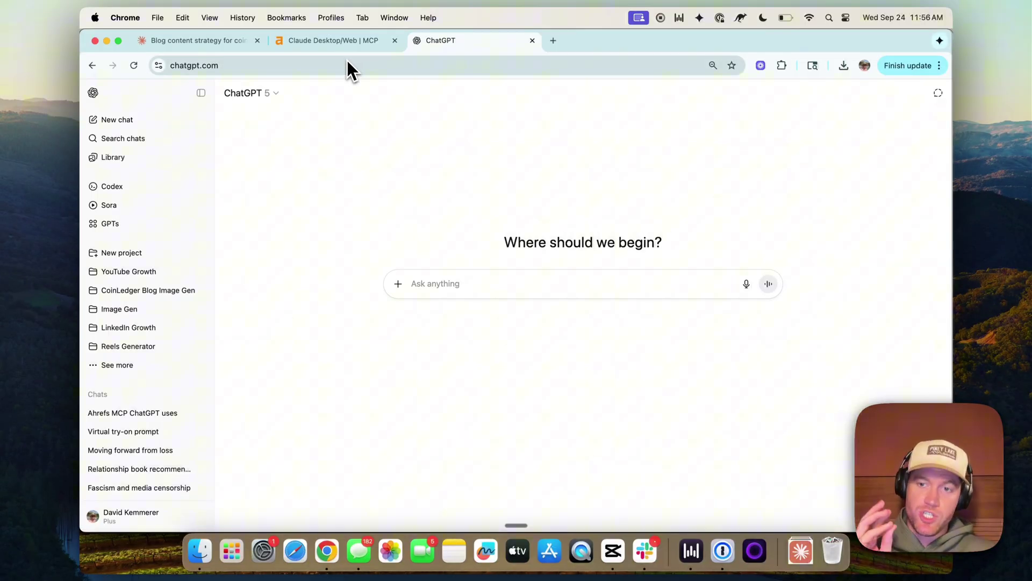
Open Ahrefs' ChatGPT Web MCP setup guide, read through its steps, and return to ChatGPT
{"action": "left_click", "coordinate": [304, 46]}
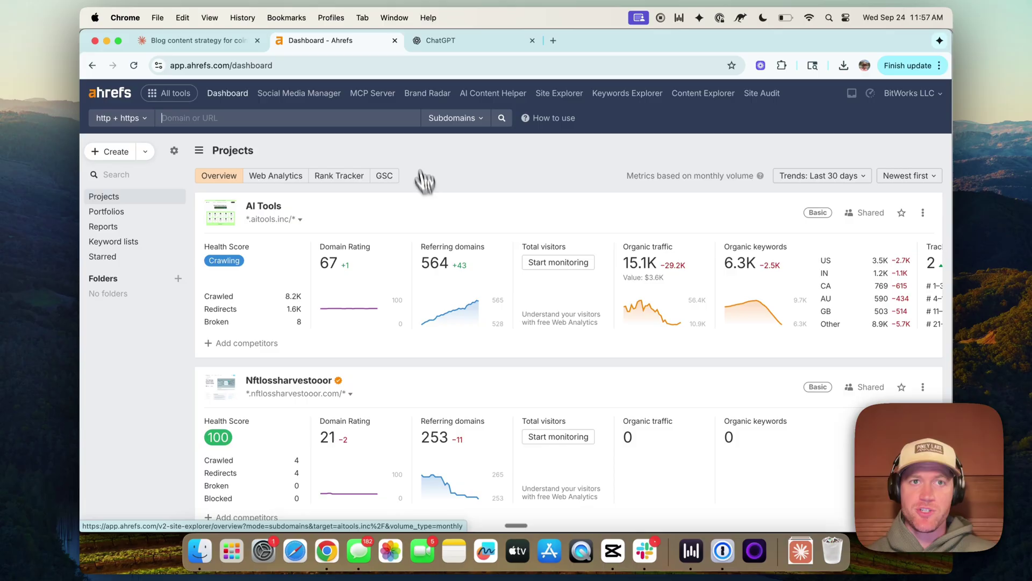
{"action": "left_click", "coordinate": [365, 97]}
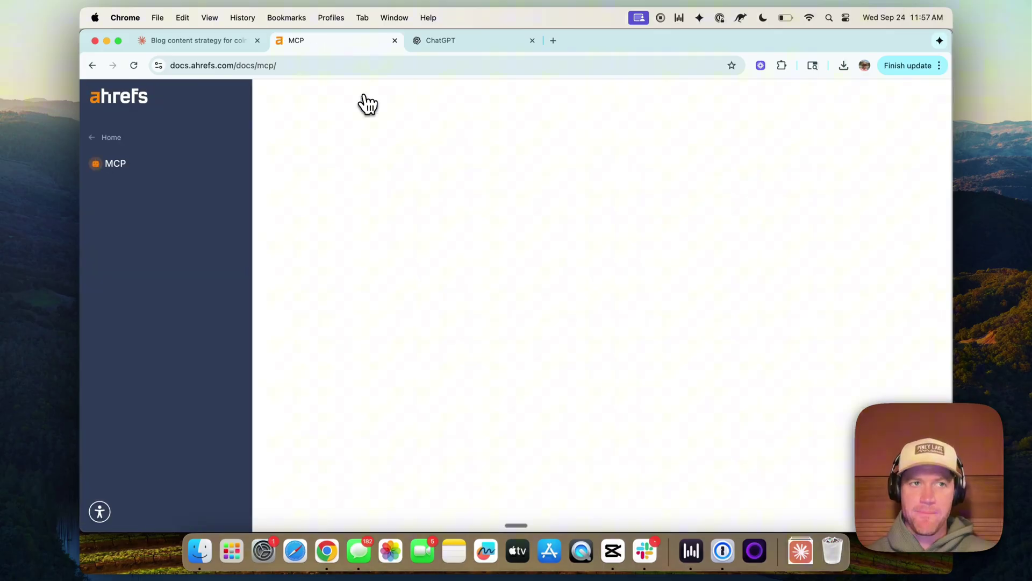
{"action": "left_click", "coordinate": [132, 337]}
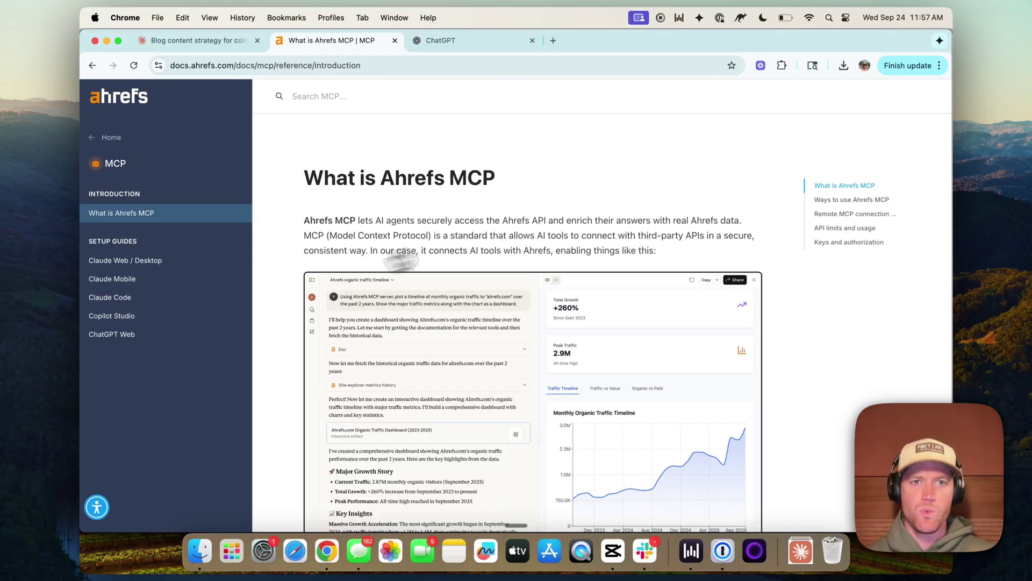
{"action": "scroll", "coordinate": [517, 235], "scroll_direction": "up", "scroll_amount": 1}
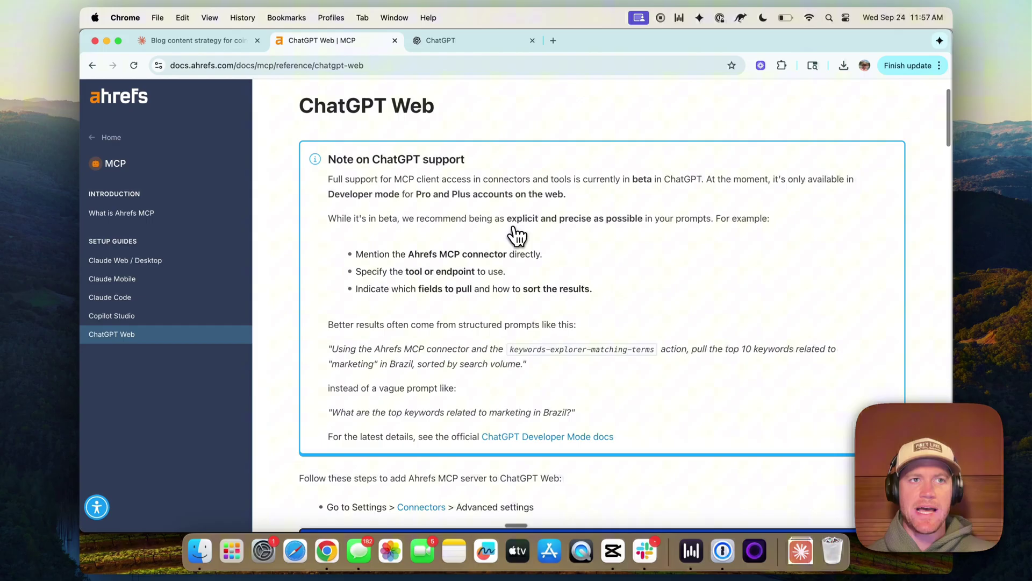
{"action": "scroll", "coordinate": [516, 235], "scroll_direction": "down", "scroll_amount": 7}
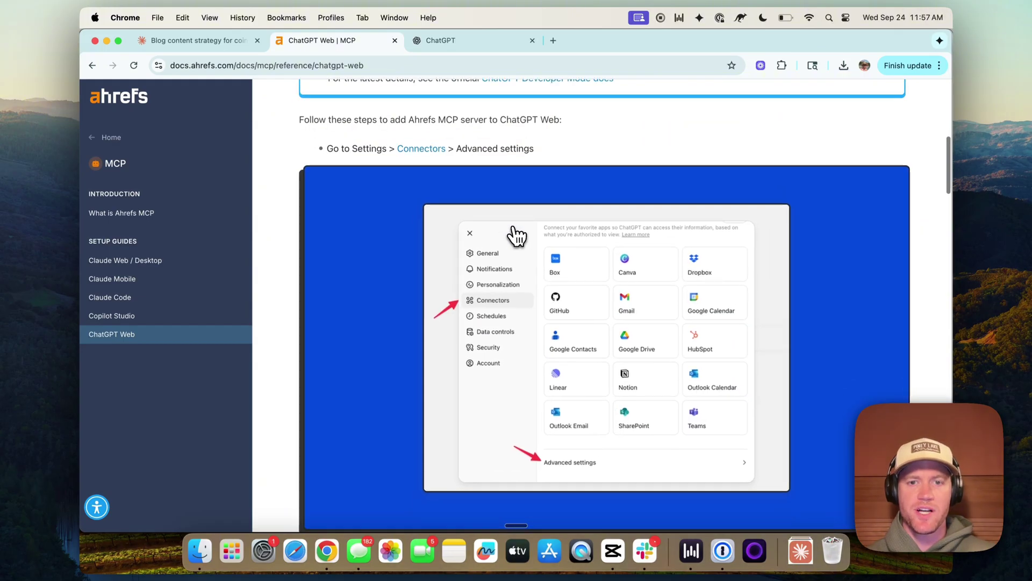
{"action": "scroll", "coordinate": [382, 185], "scroll_direction": "down", "scroll_amount": 8}
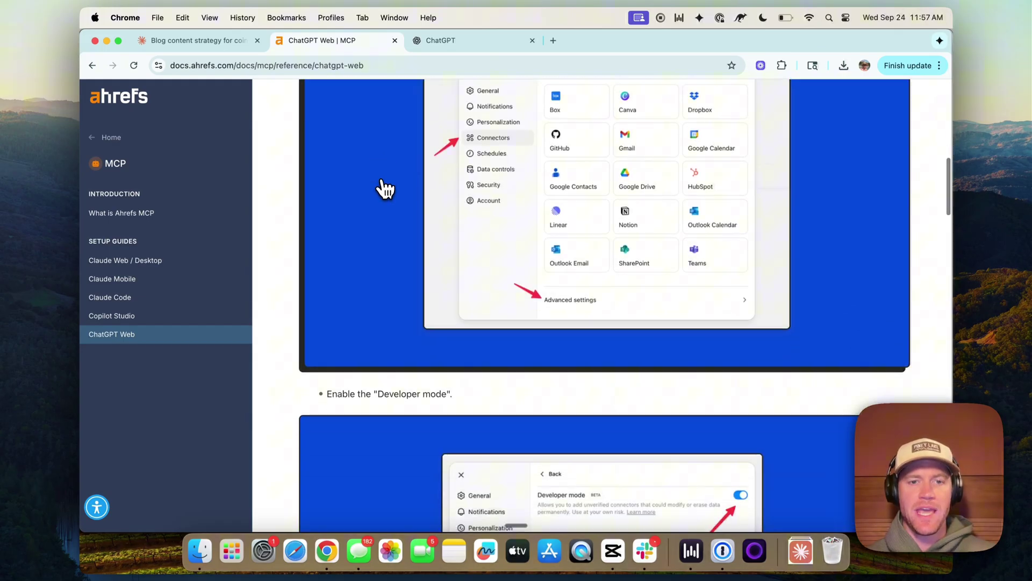
{"action": "scroll", "coordinate": [380, 184], "scroll_direction": "up", "scroll_amount": 8}
{"action": "scroll", "coordinate": [380, 184], "scroll_direction": "down", "scroll_amount": 1}
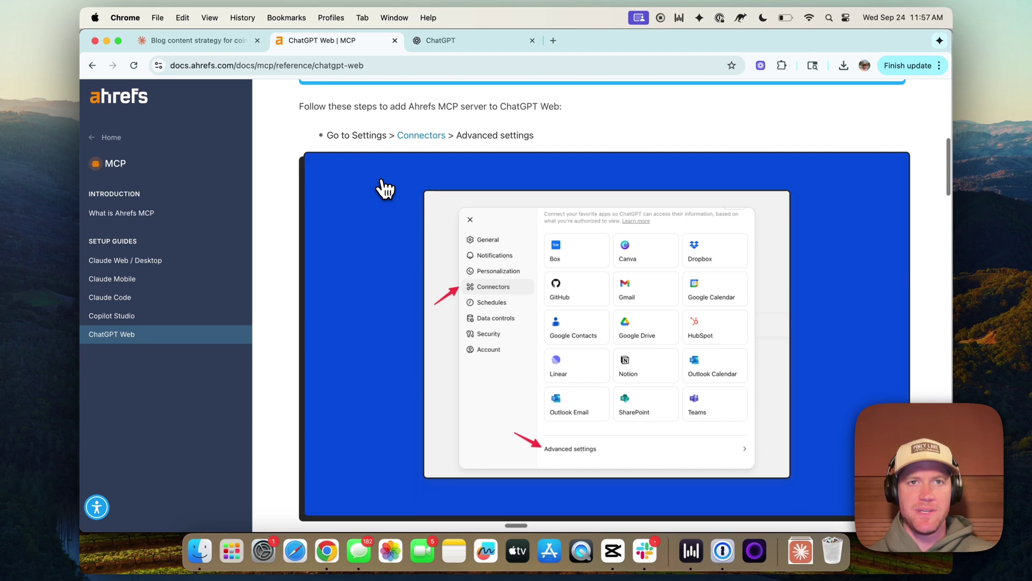
{"action": "left_click", "coordinate": [451, 43]}
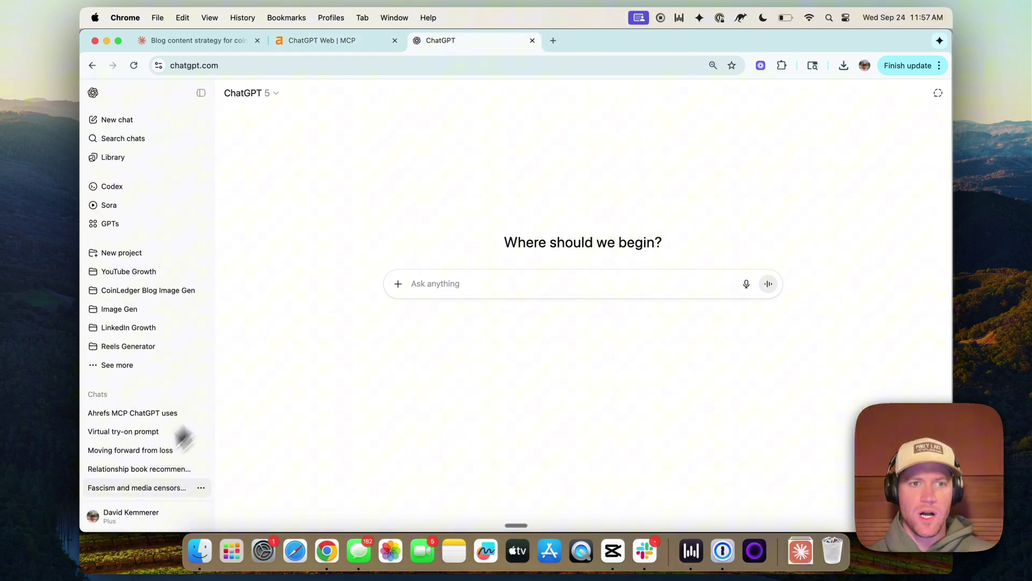
Enable Developer mode in ChatGPT's advanced connector settings and open a new connector form
{"action": "left_click", "coordinate": [109, 520]}
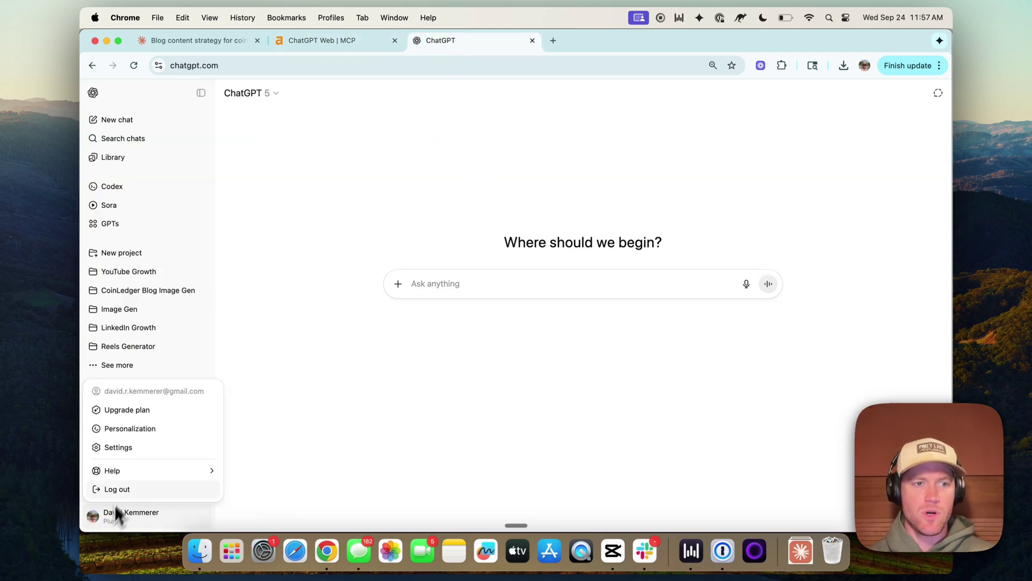
{"action": "left_click", "coordinate": [138, 446]}
{"action": "left_click", "coordinate": [377, 239]}
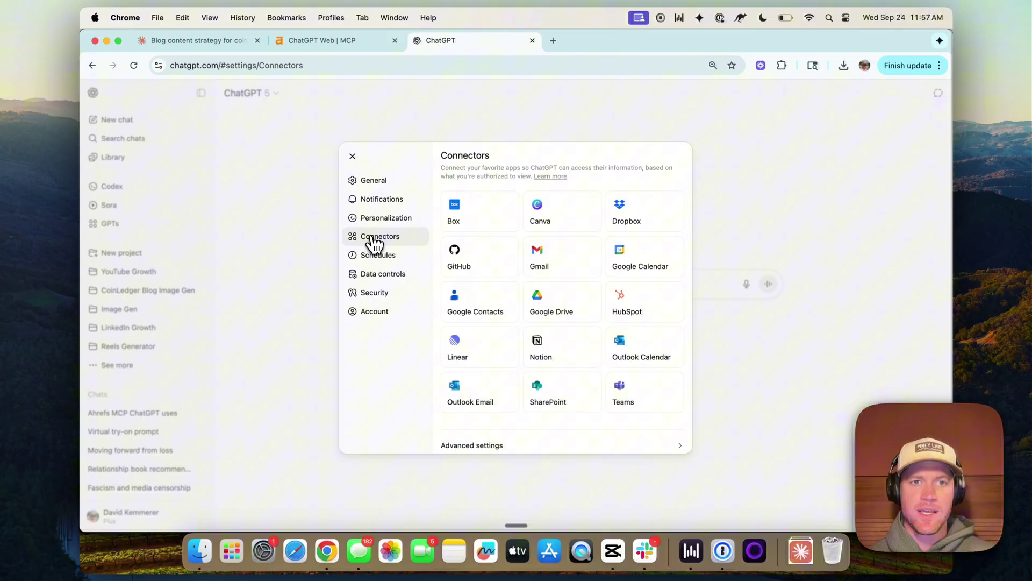
{"action": "scroll", "coordinate": [458, 266], "scroll_direction": "down", "scroll_amount": 1}
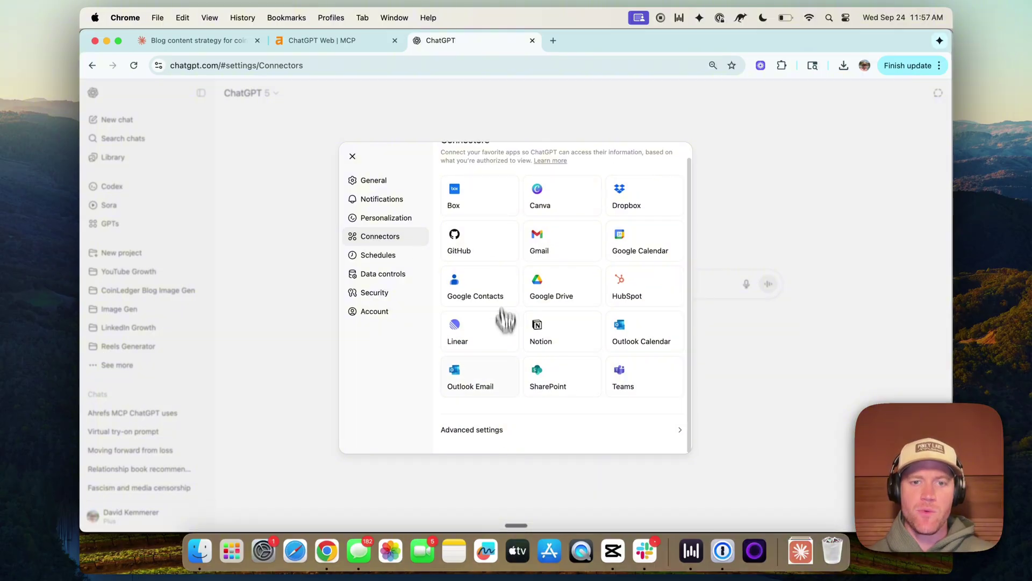
{"action": "left_click", "coordinate": [489, 436]}
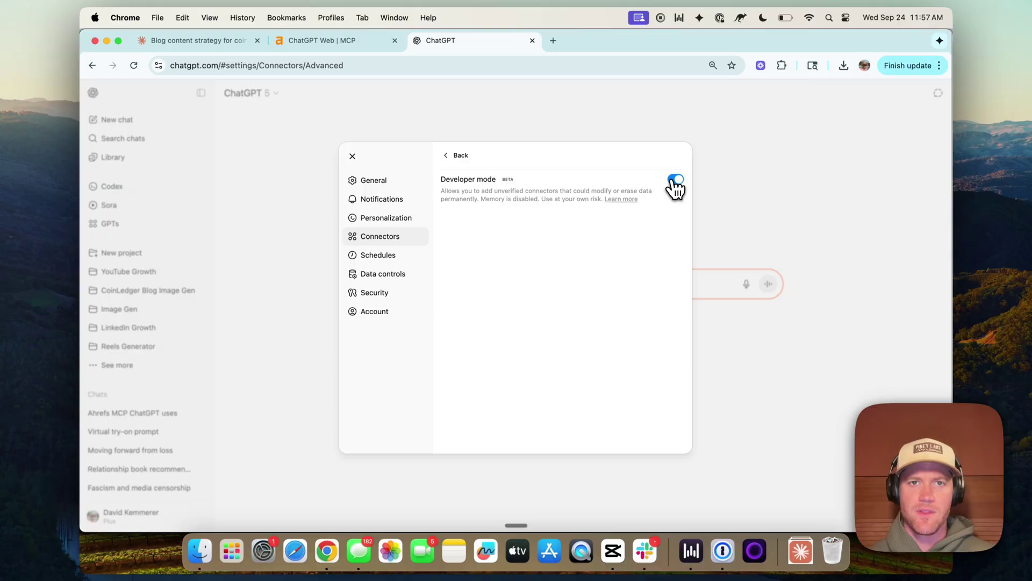
{"action": "left_click", "coordinate": [461, 157]}
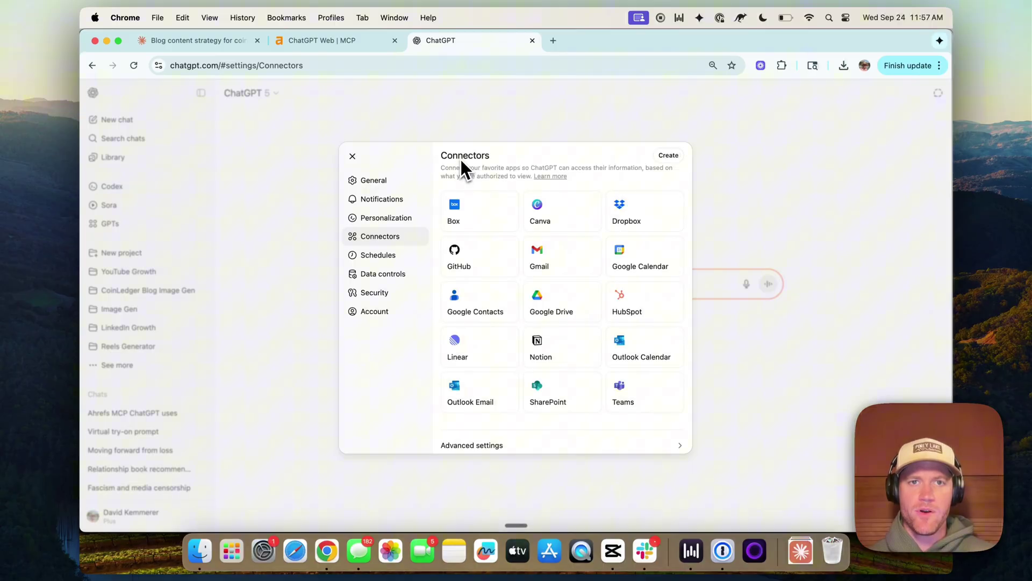
{"action": "left_click", "coordinate": [669, 156]}
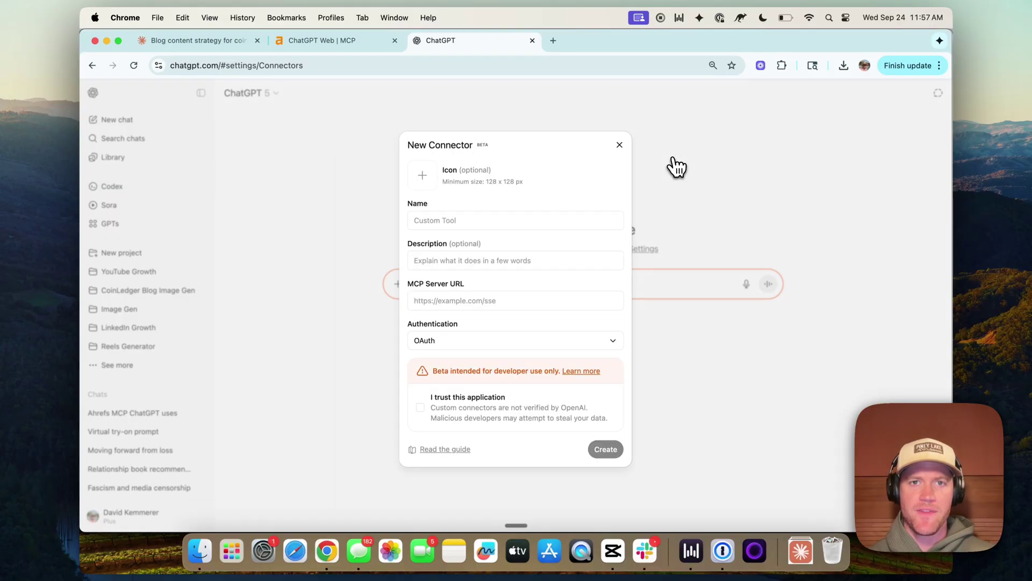
Fill in the connector name and copy the MCP server URL from the Ahrefs ChatGPT guide
{"action": "left_click", "coordinate": [429, 222]}
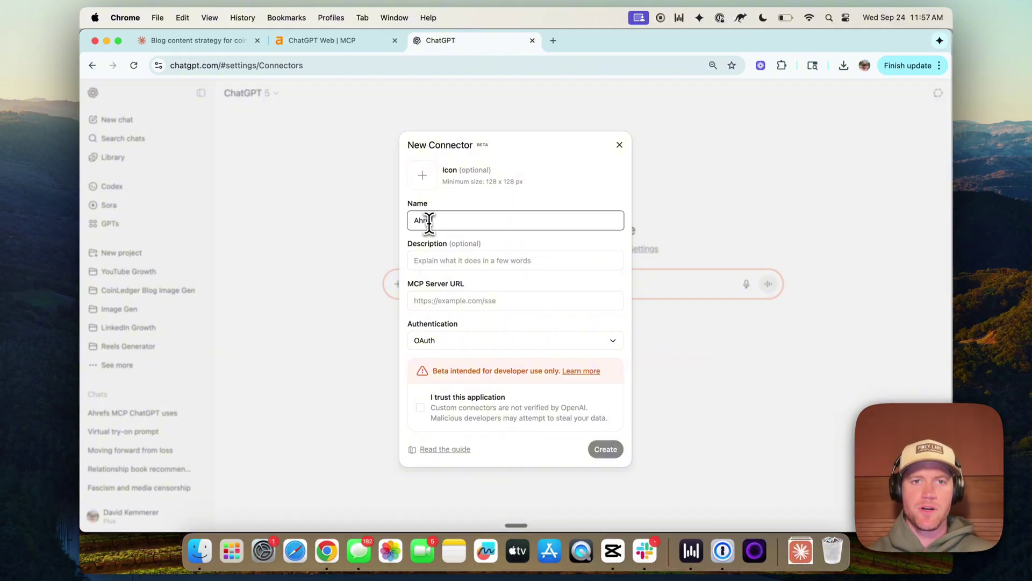
{"action": "left_click", "coordinate": [455, 263]}
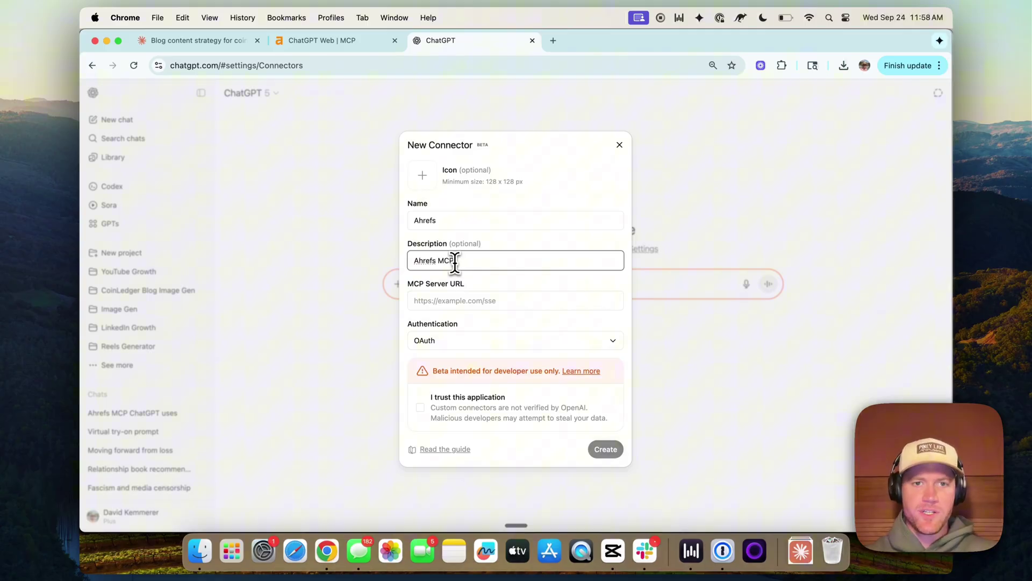
{"action": "left_click", "coordinate": [314, 42]}
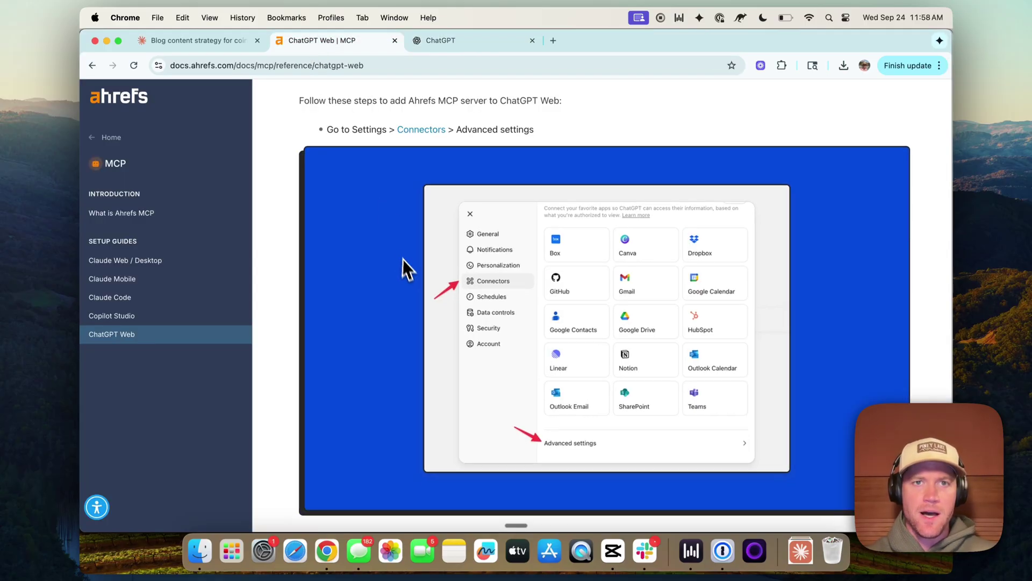
{"action": "scroll", "coordinate": [407, 269], "scroll_direction": "down", "scroll_amount": 15}
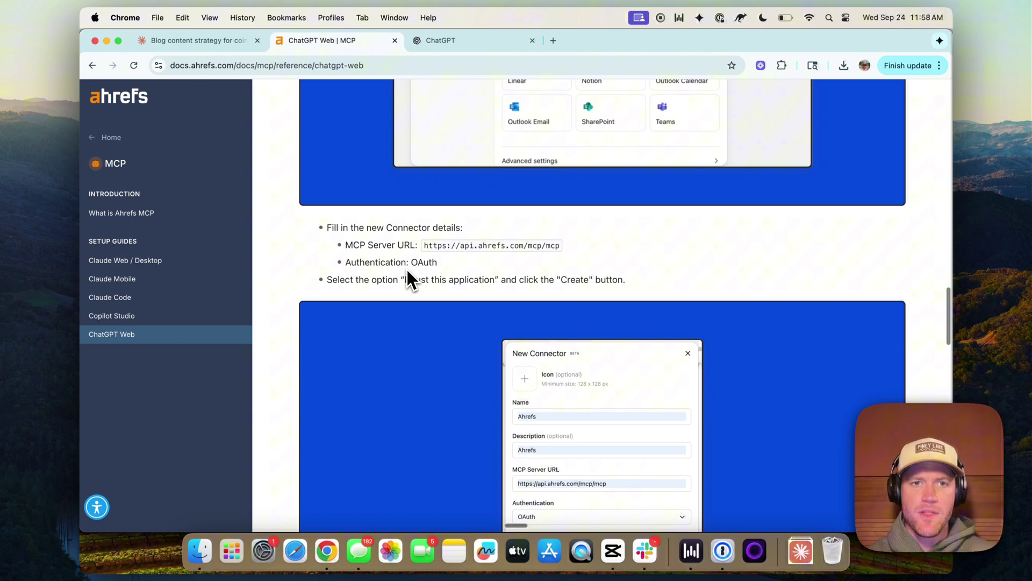
{"action": "left_click_drag", "start_coordinate": [423, 242], "coordinate": [562, 246]}
{"action": "key", "text": "super+c"}
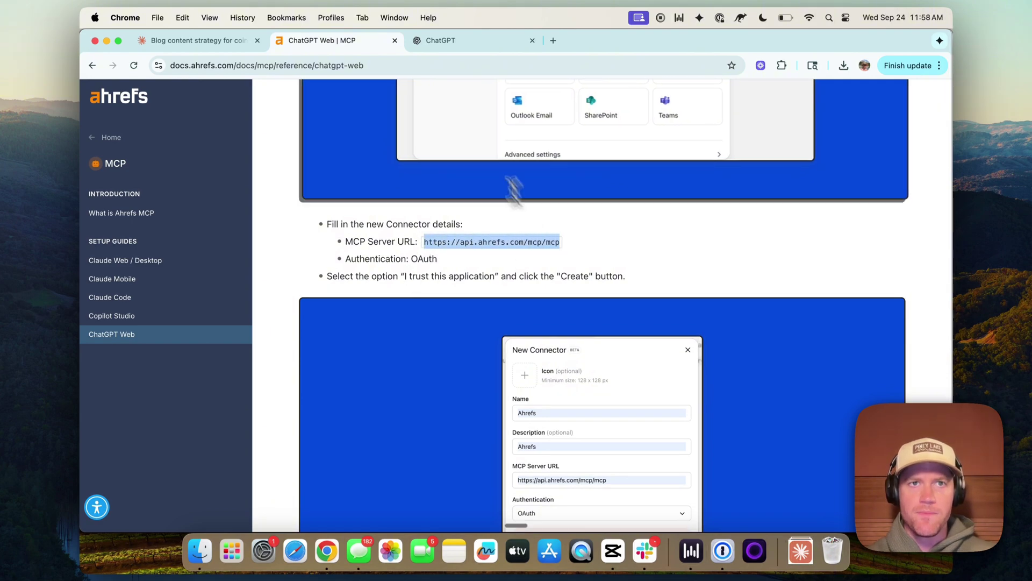
{"action": "left_click", "coordinate": [455, 45]}
{"action": "left_click", "coordinate": [456, 301]}
{"action": "key", "text": "super+v"}
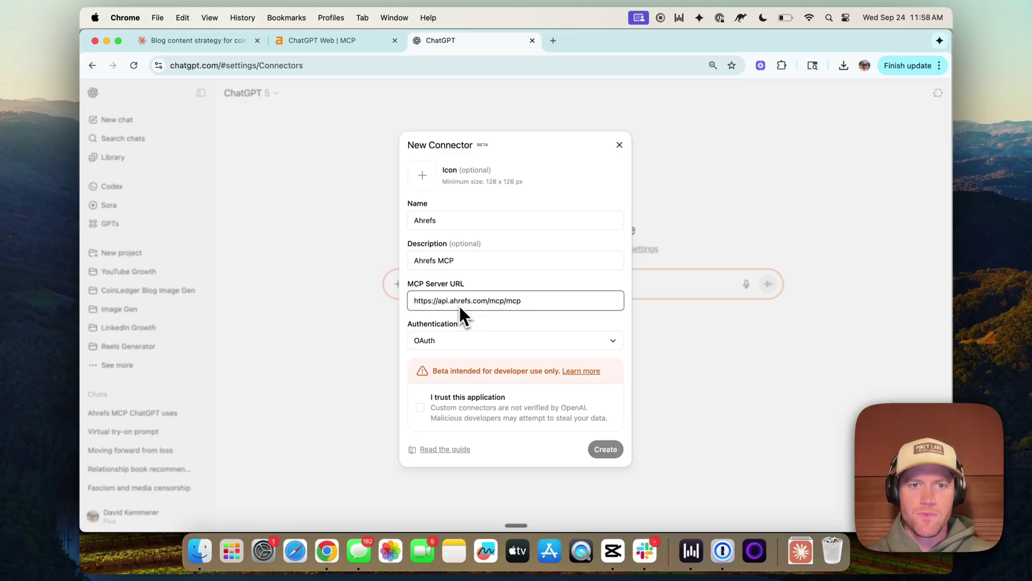
{"action": "left_click", "coordinate": [420, 409]}
{"action": "left_click", "coordinate": [610, 455]}
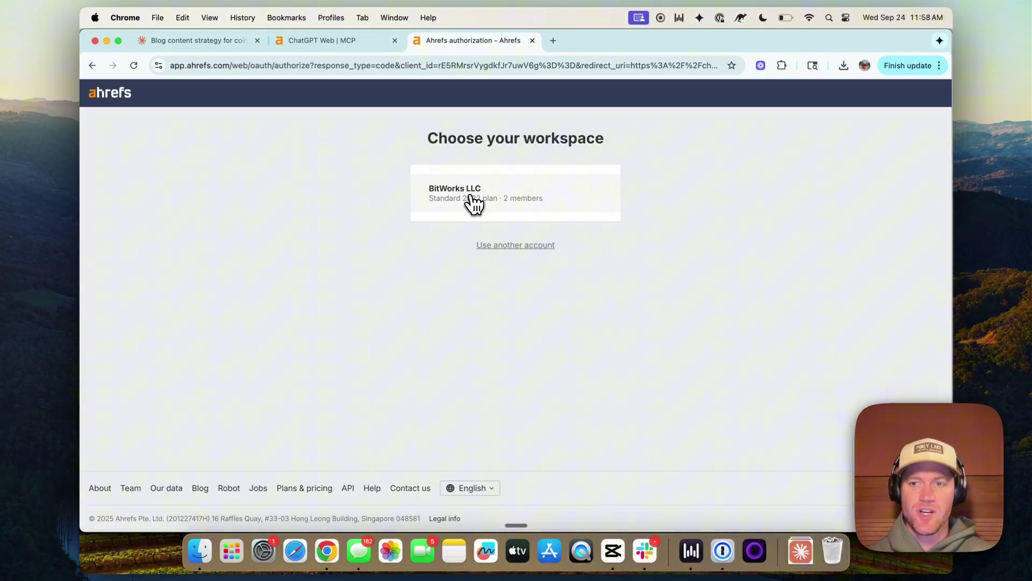
Pick the team workspace and allow ChatGPT access to Ahrefs
{"action": "left_click", "coordinate": [473, 204]}
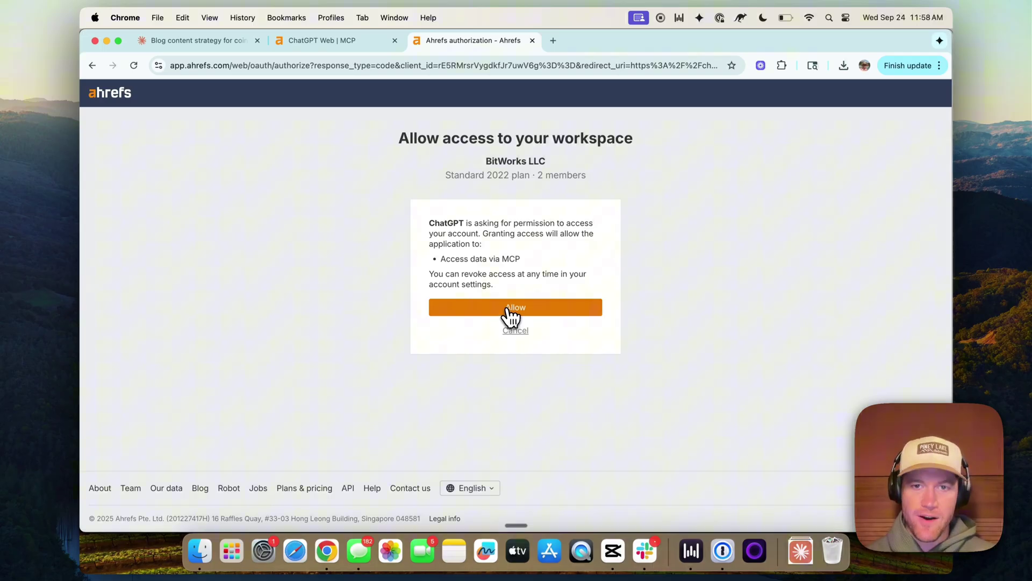
{"action": "left_click", "coordinate": [511, 311]}
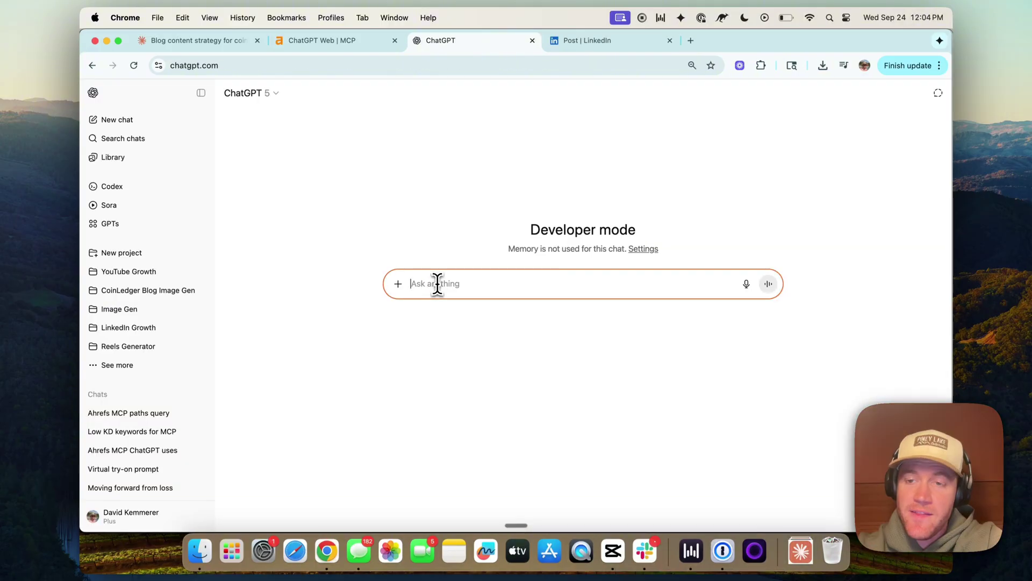
Turn on Developer Mode and enable Ahrefs as a source for the chat
{"action": "left_click", "coordinate": [398, 285]}
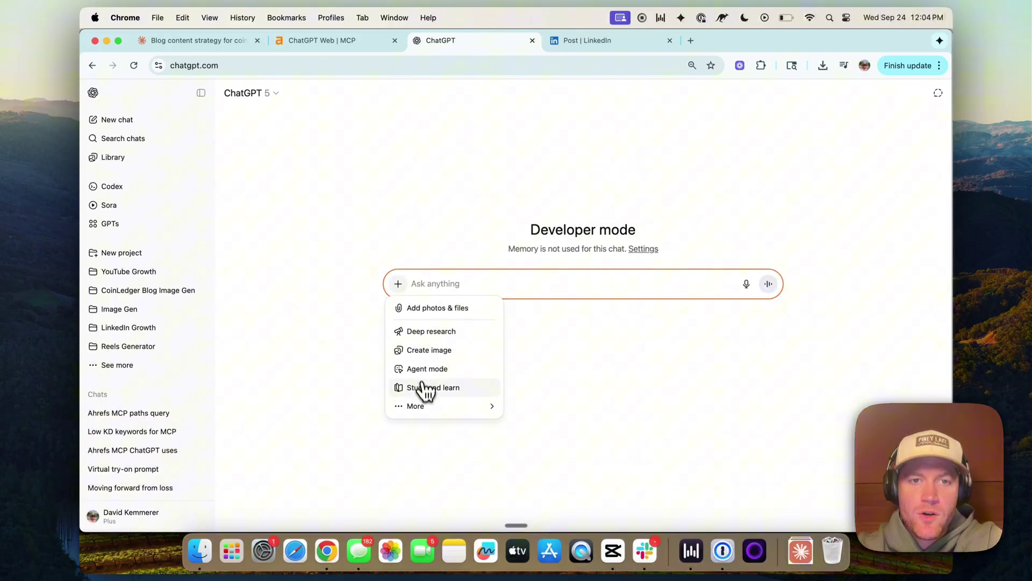
{"action": "mouse_move", "coordinate": [422, 408]}
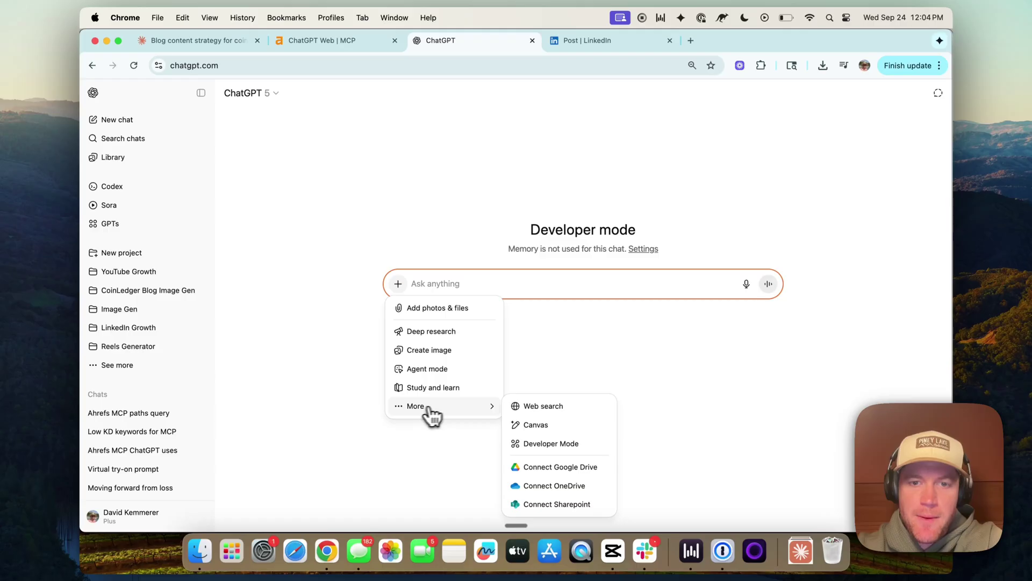
{"action": "left_click", "coordinate": [550, 445]}
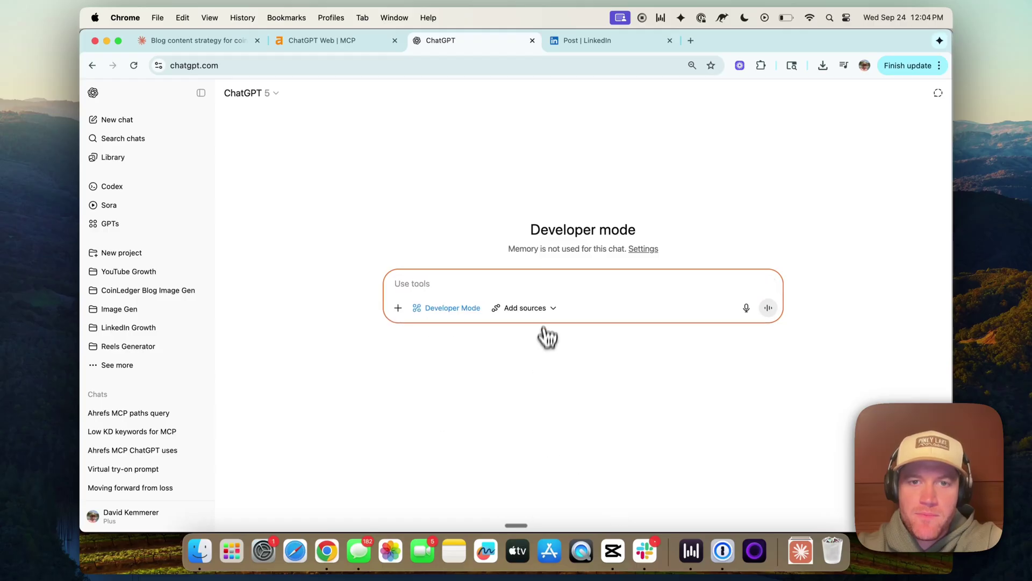
{"action": "left_click", "coordinate": [544, 310]}
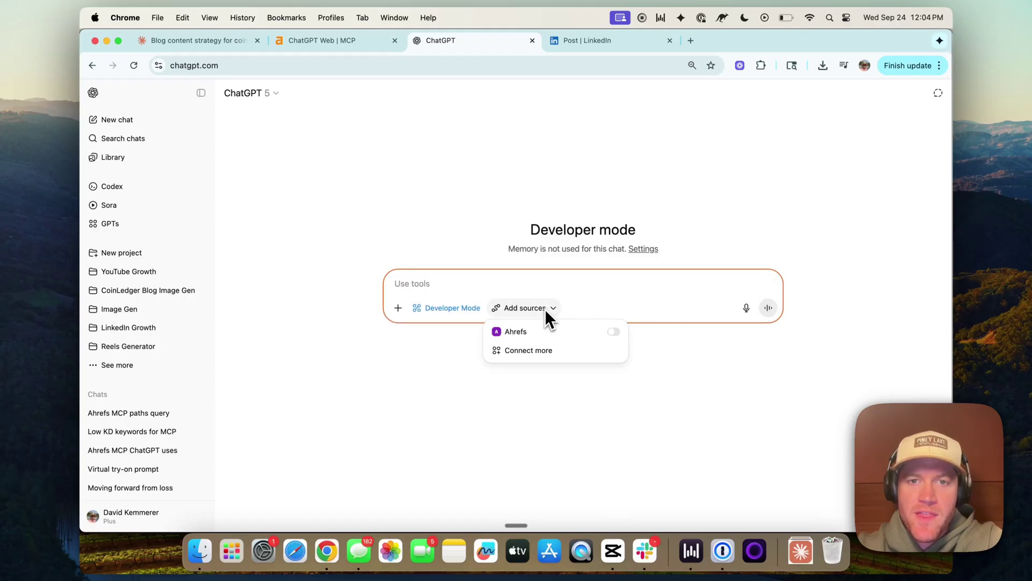
{"action": "left_click", "coordinate": [613, 332]}
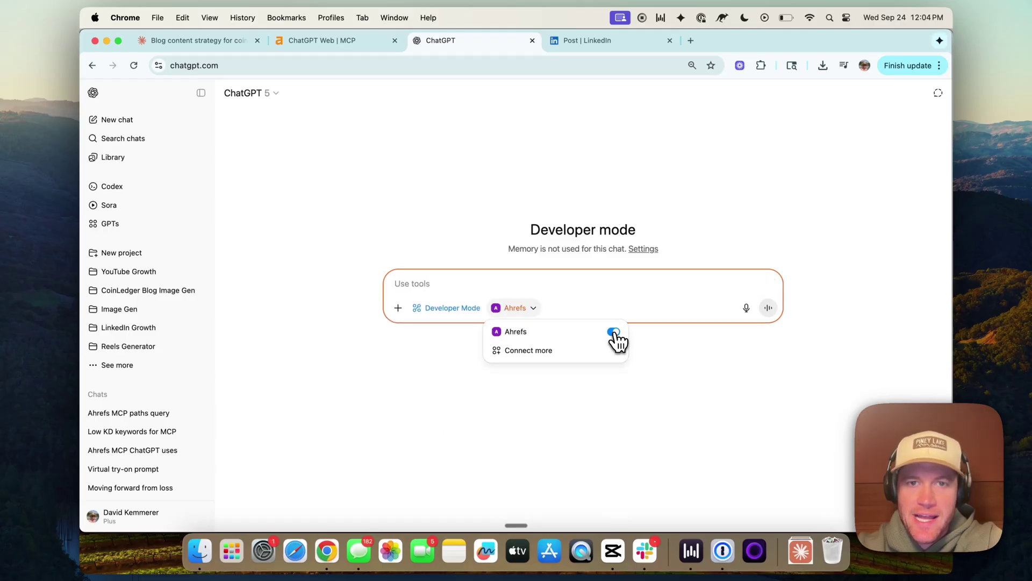
Paste and send the question asking for the lowest-difficulty Model Context Protocol keywords
{"action": "left_click", "coordinate": [509, 285]}
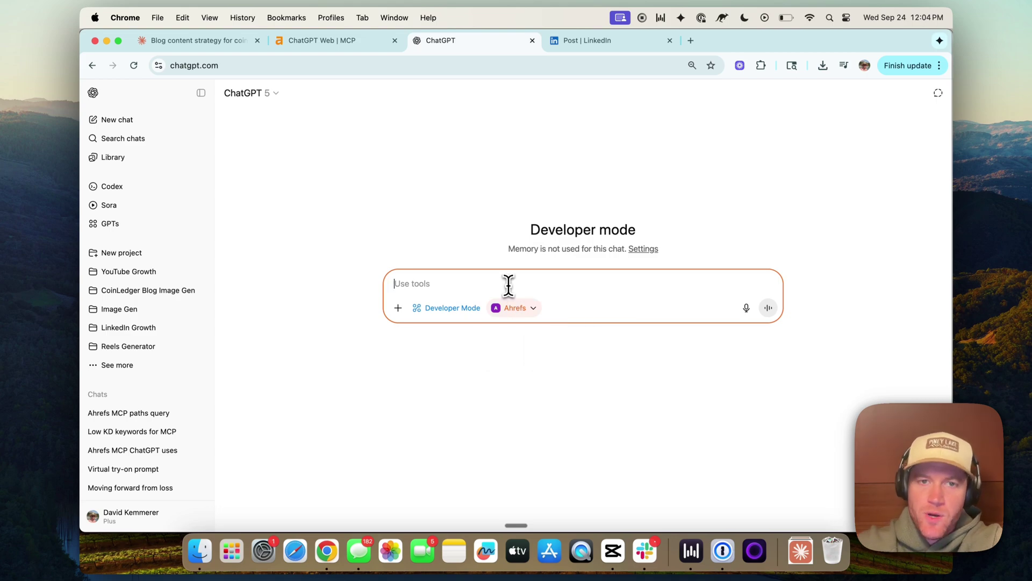
{"action": "type", "text": "Using the Ahrefs MCP, what are the lowest keyword difficulty keywords for content that focuses on educating users on how to use the Model Context Protocol?"}
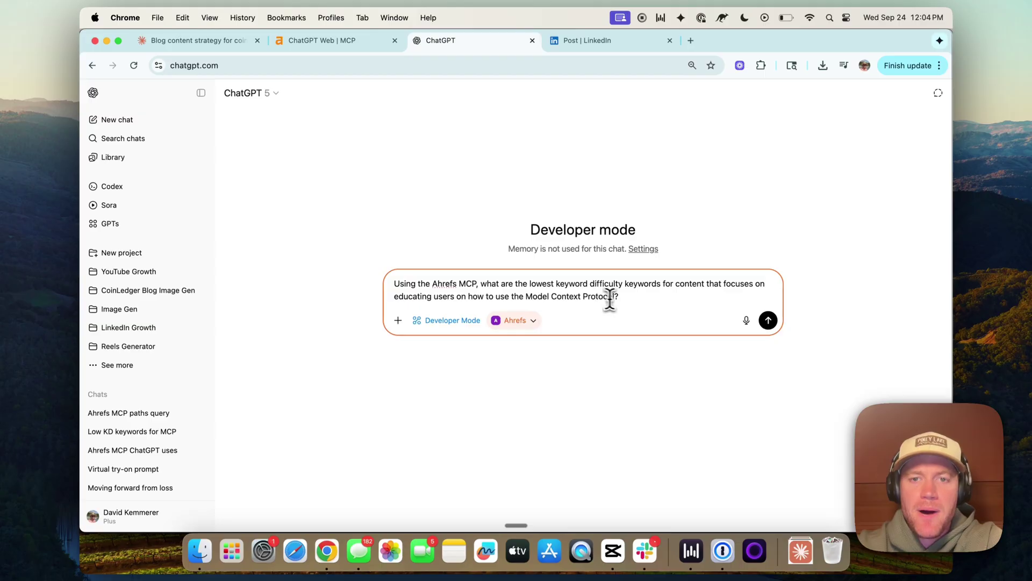
{"action": "left_click", "coordinate": [768, 321]}
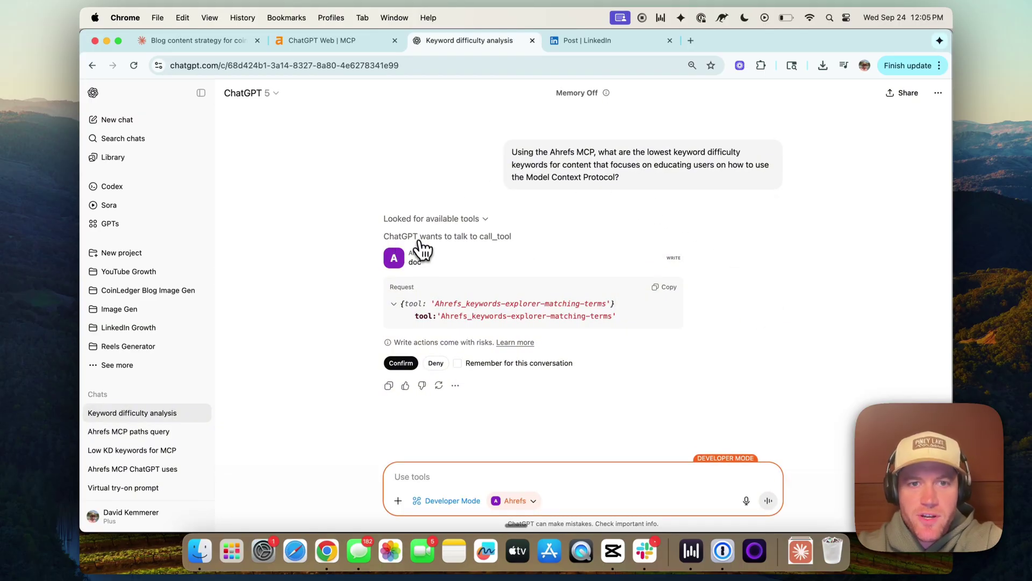
Approve the Ahrefs matching-terms call, then review the returned keyword table and content-strategy recommendations
{"action": "left_click", "coordinate": [408, 370]}
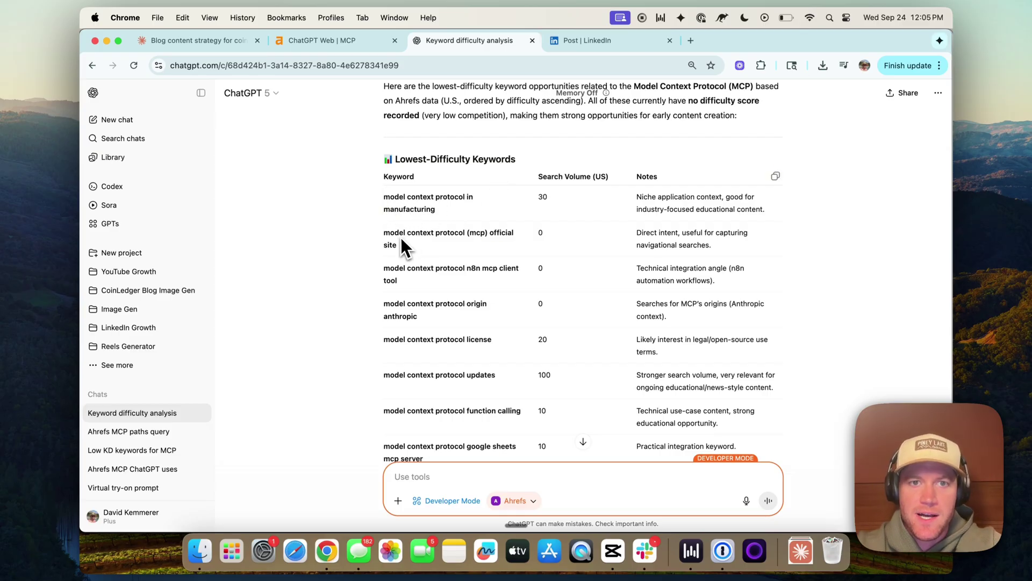
{"action": "scroll", "coordinate": [428, 244], "scroll_direction": "down", "scroll_amount": 3}
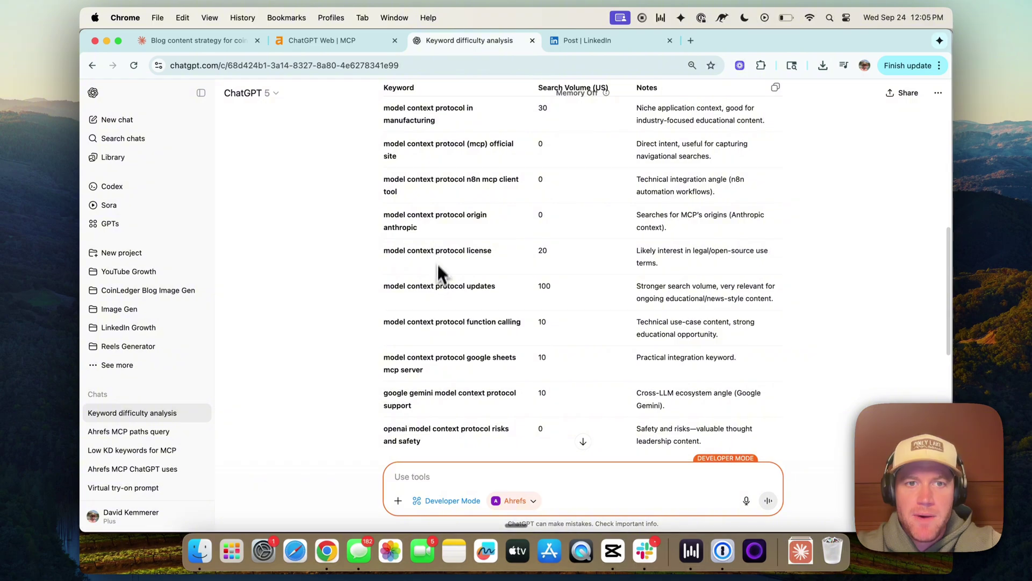
{"action": "scroll", "coordinate": [436, 285], "scroll_direction": "down", "scroll_amount": 2}
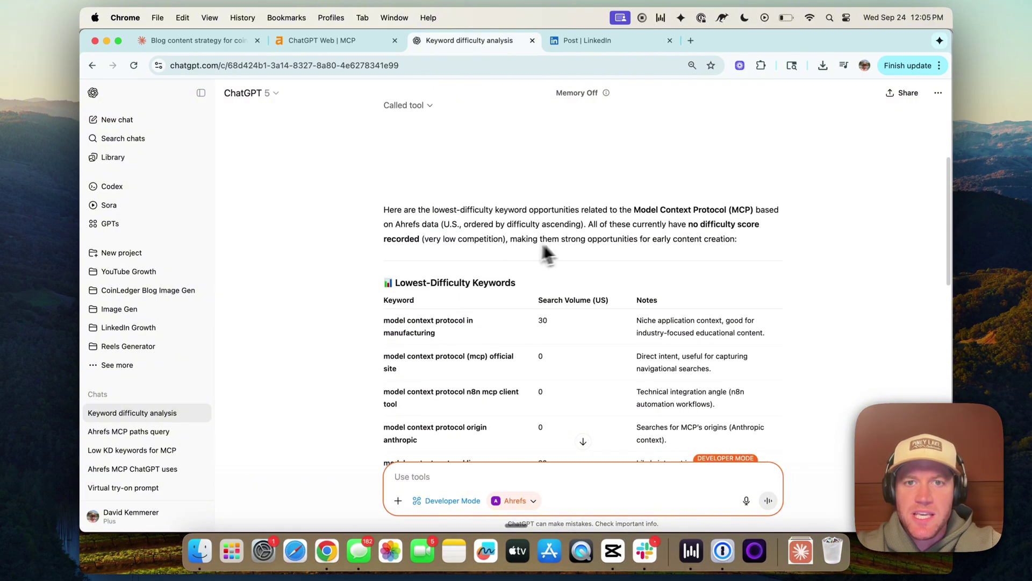
{"action": "scroll", "coordinate": [558, 317], "scroll_direction": "down", "scroll_amount": 10}
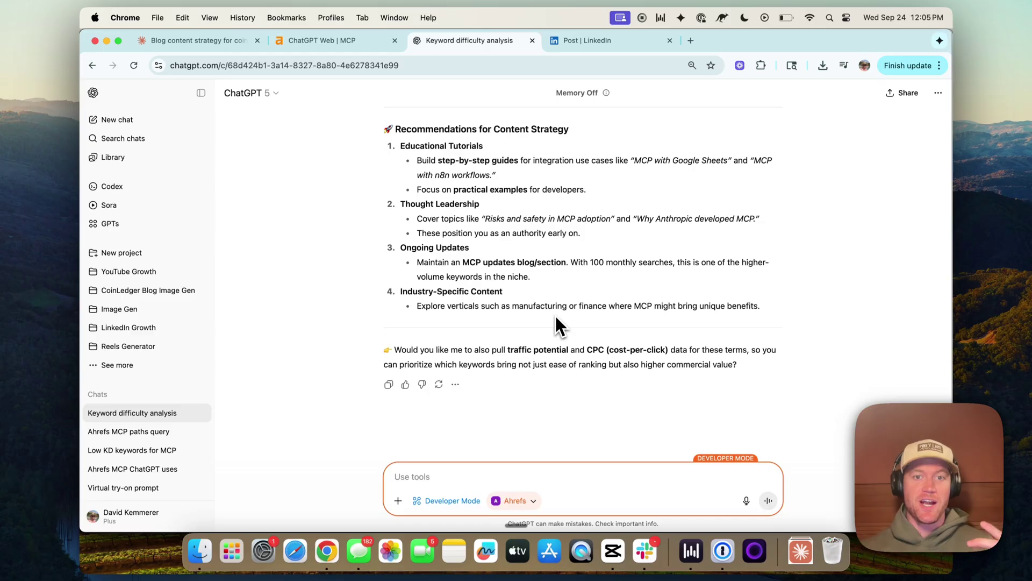
{"action": "scroll", "coordinate": [554, 314], "scroll_direction": "up", "scroll_amount": 20}
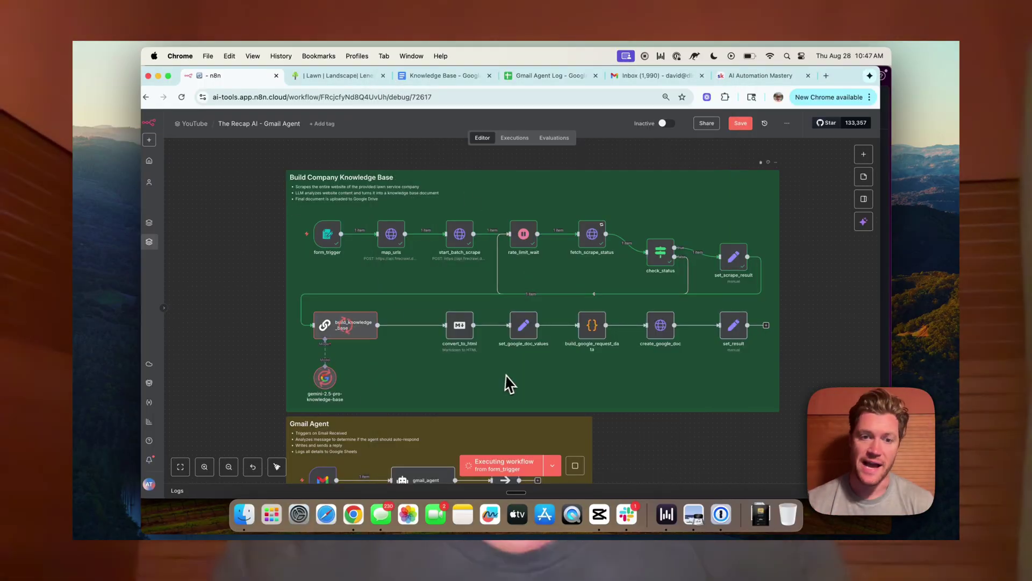
{"action": "scroll", "coordinate": [507, 381], "scroll_direction": "down", "scroll_amount": 5}
{"action": "scroll", "coordinate": [616, 311], "scroll_direction": "up", "scroll_amount": 4}
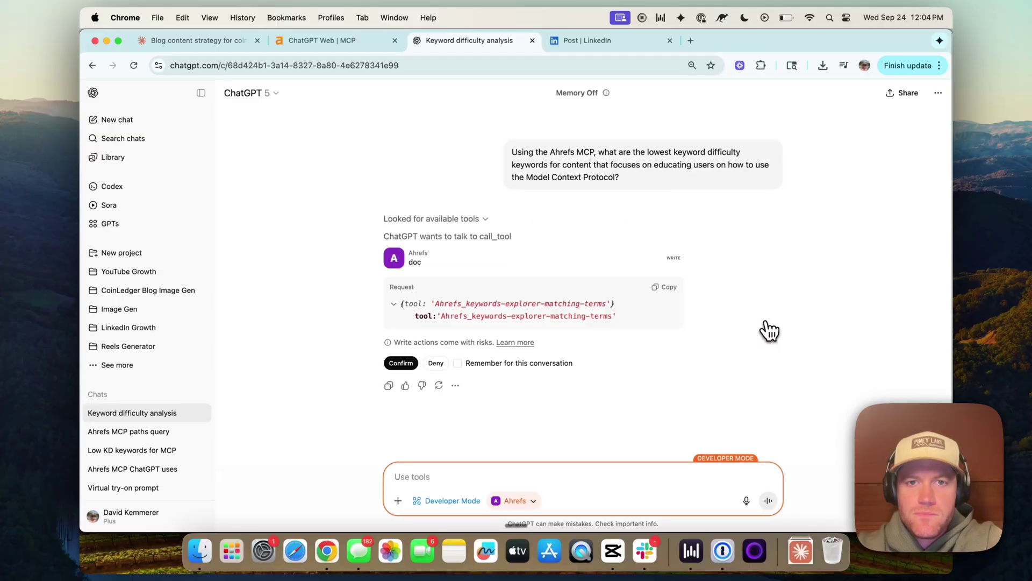
Confirm the Ahrefs keywords-explorer tool call
{"action": "left_click", "coordinate": [401, 363]}
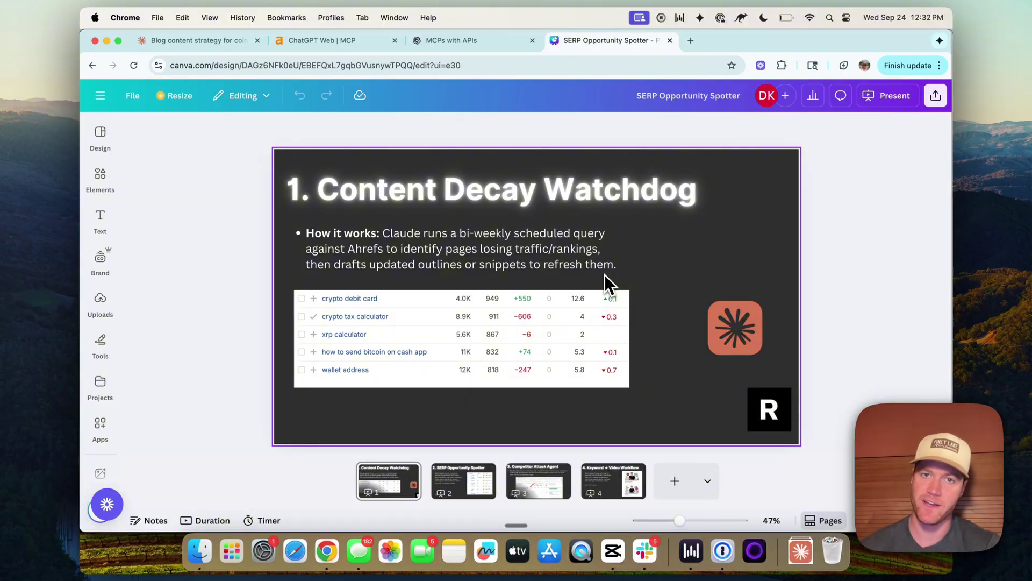
Scroll down through pages 2 and 3 to reach the Competitor Attack Agent slide
{"action": "scroll", "coordinate": [604, 275], "scroll_direction": "down", "scroll_amount": 2}
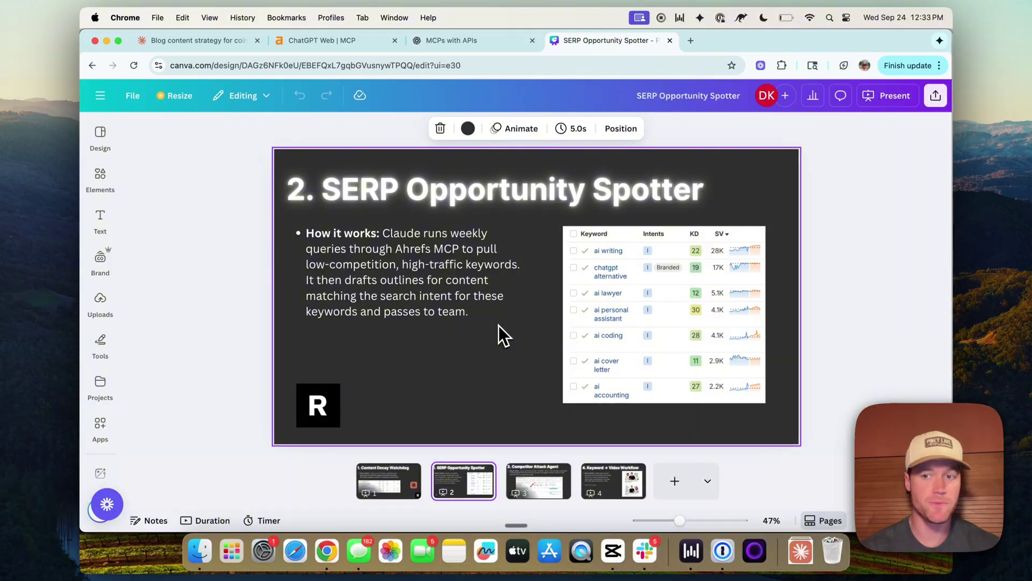
{"action": "scroll", "coordinate": [803, 299], "scroll_direction": "down", "scroll_amount": 2}
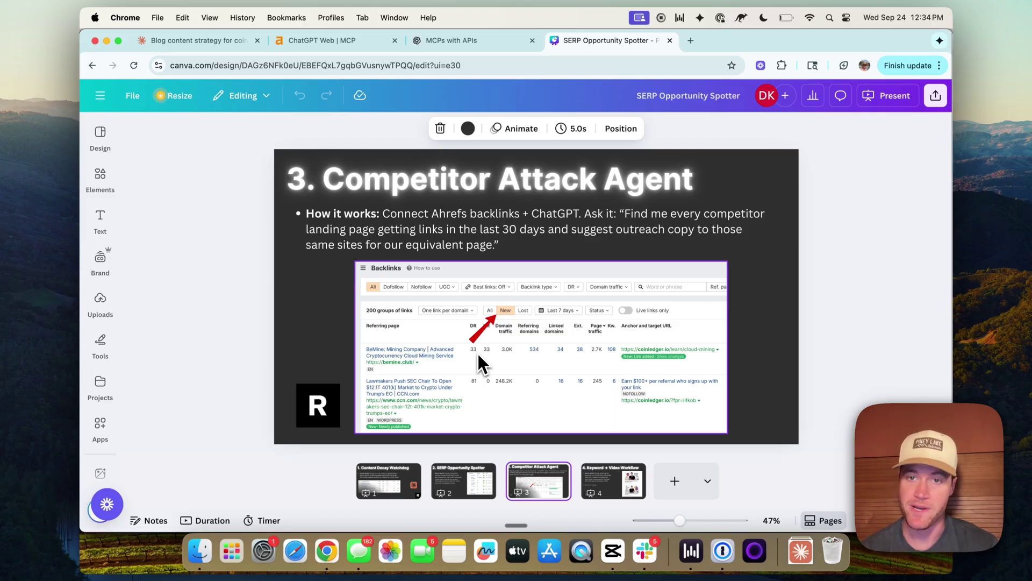
Scroll down to page 4, the Keyword → Video Workflow slide
{"action": "scroll", "coordinate": [229, 298], "scroll_direction": "down", "scroll_amount": 2}
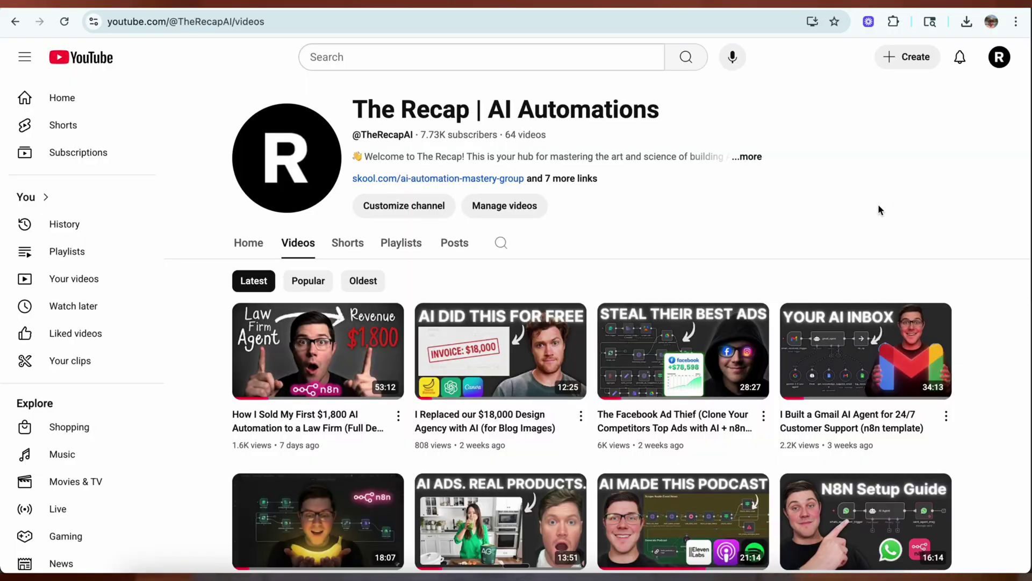
{"action": "scroll", "coordinate": [879, 209], "scroll_direction": "down", "scroll_amount": 7}
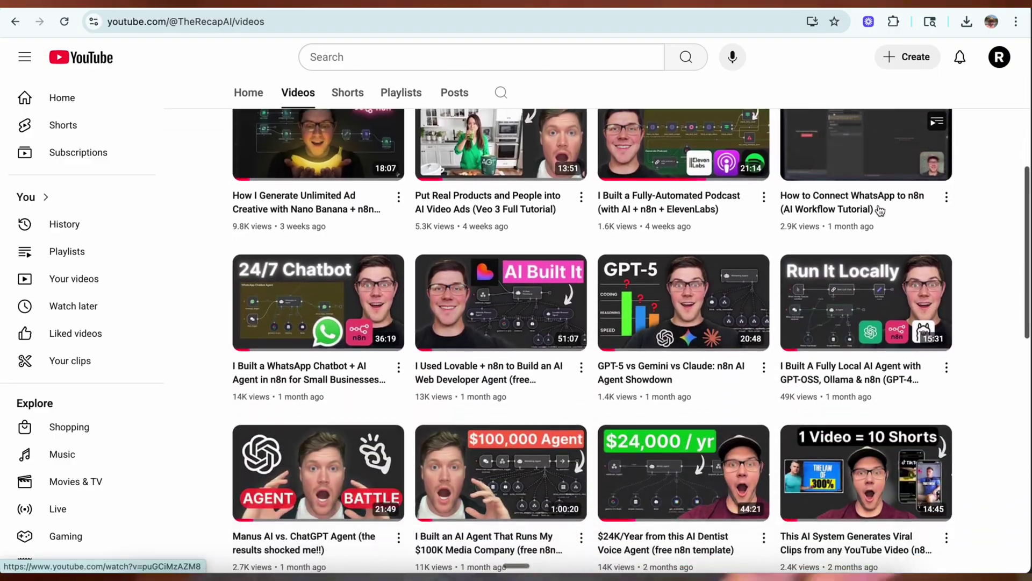
{"action": "scroll", "coordinate": [880, 209], "scroll_direction": "down", "scroll_amount": 8}
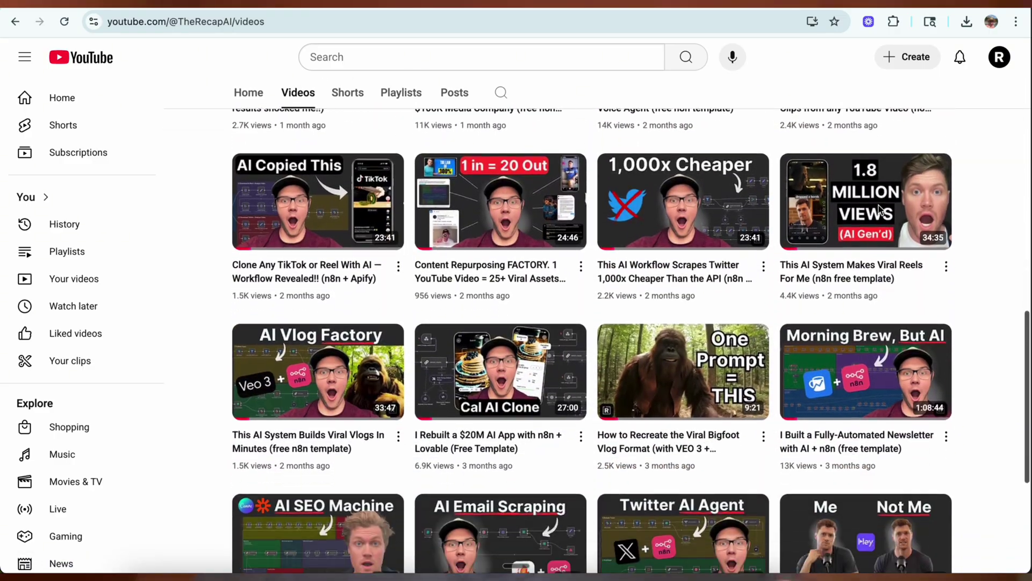